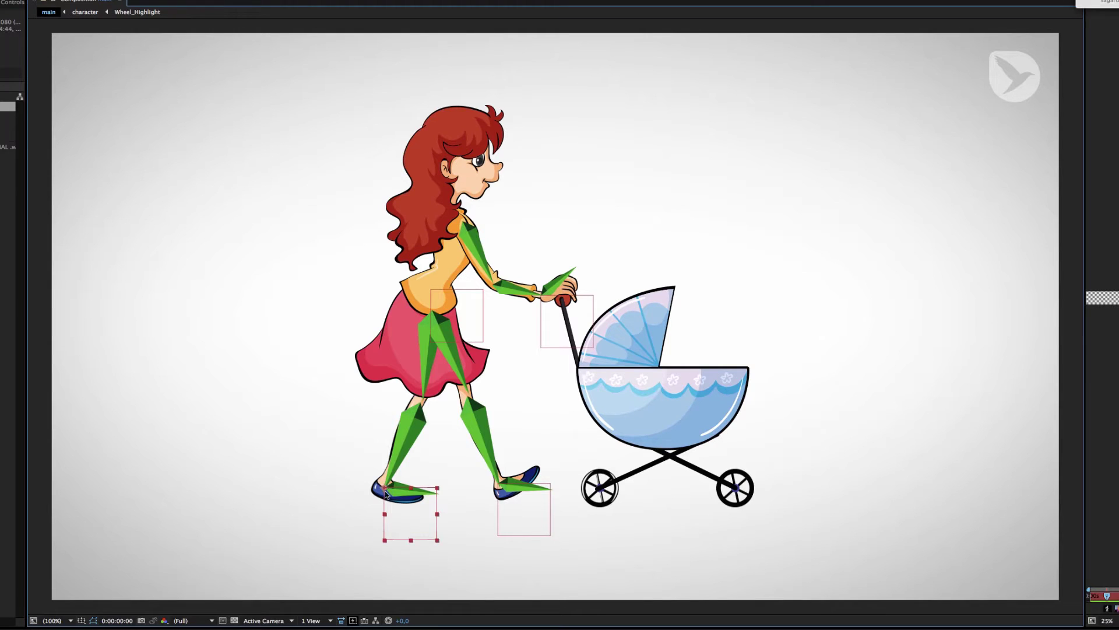
- Move the left foot controller, then the hip controller, to bend the legs and body
{"action": "mouse_move", "coordinate": [371, 485]}
{"action": "left_mouse_down"}
{"action": "mouse_move", "coordinate": [350, 455]}
{"action": "mouse_move", "coordinate": [374, 499]}
{"action": "mouse_move", "coordinate": [392, 501]}
{"action": "mouse_move", "coordinate": [379, 482]}
{"action": "mouse_move", "coordinate": [383, 491]}
{"action": "left_mouse_up"}
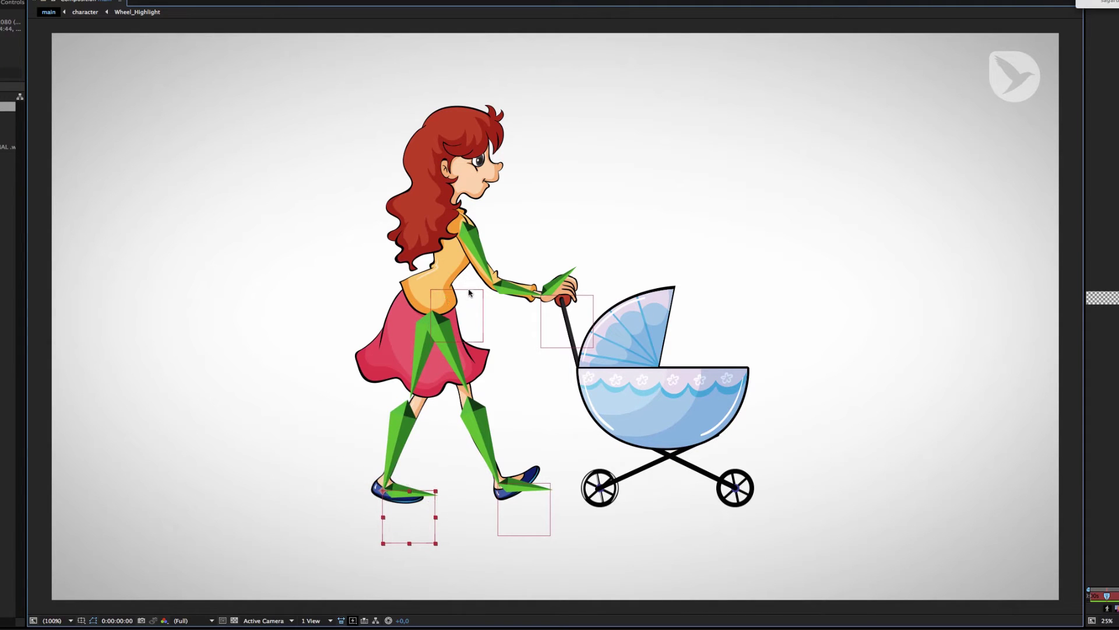
{"action": "mouse_move", "coordinate": [423, 291]}
{"action": "left_mouse_down"}
{"action": "mouse_move", "coordinate": [439, 326]}
{"action": "mouse_move", "coordinate": [428, 295]}
{"action": "left_mouse_up"}
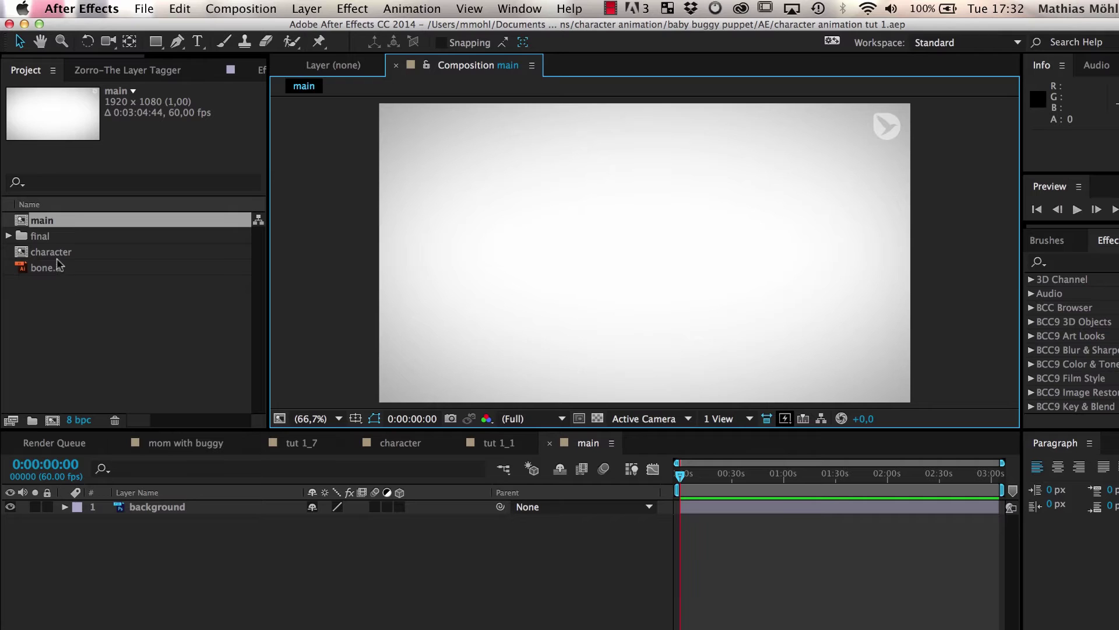
- Add the character composition to main and lock its layer
{"action": "left_click", "coordinate": [59, 252]}
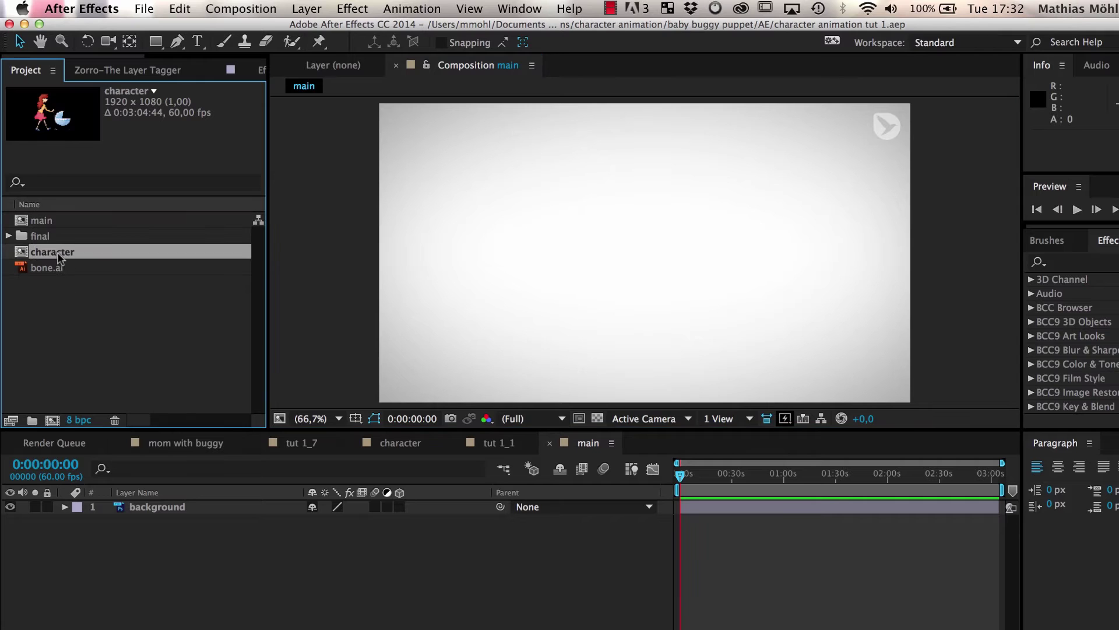
{"action": "left_click_drag", "start_coordinate": [121, 394], "coordinate": [173, 509]}
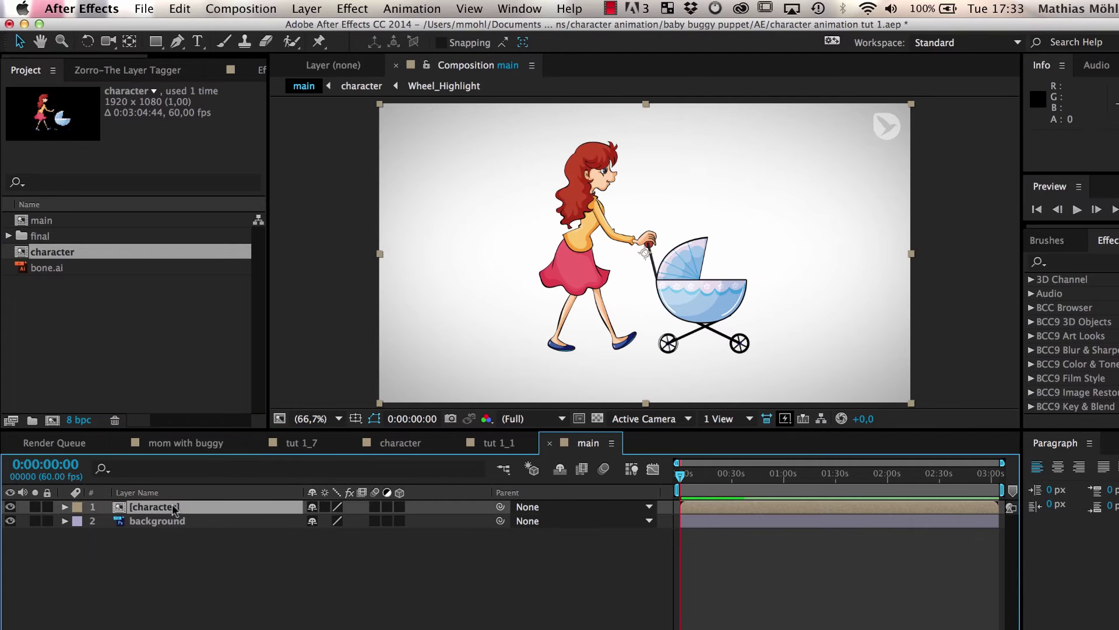
{"action": "left_click", "coordinate": [48, 507]}
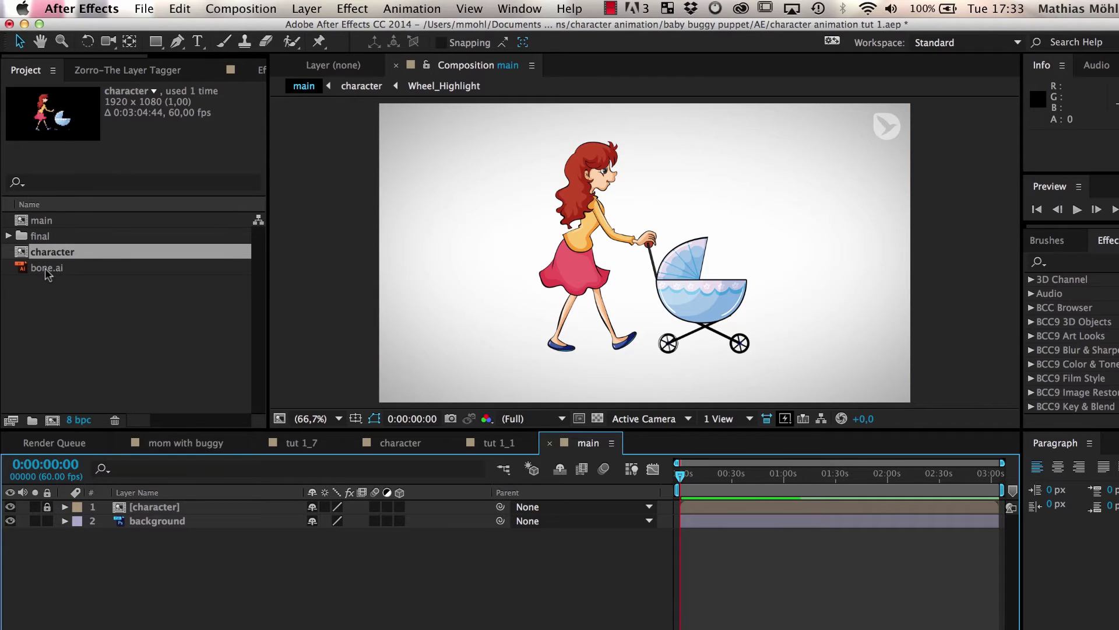
- Add the bone artwork above the character and move its anchor point to the bone's bottom tip
{"action": "left_click_drag", "start_coordinate": [48, 269], "coordinate": [87, 412]}
{"action": "left_click_drag", "start_coordinate": [121, 497], "coordinate": [122, 505]}
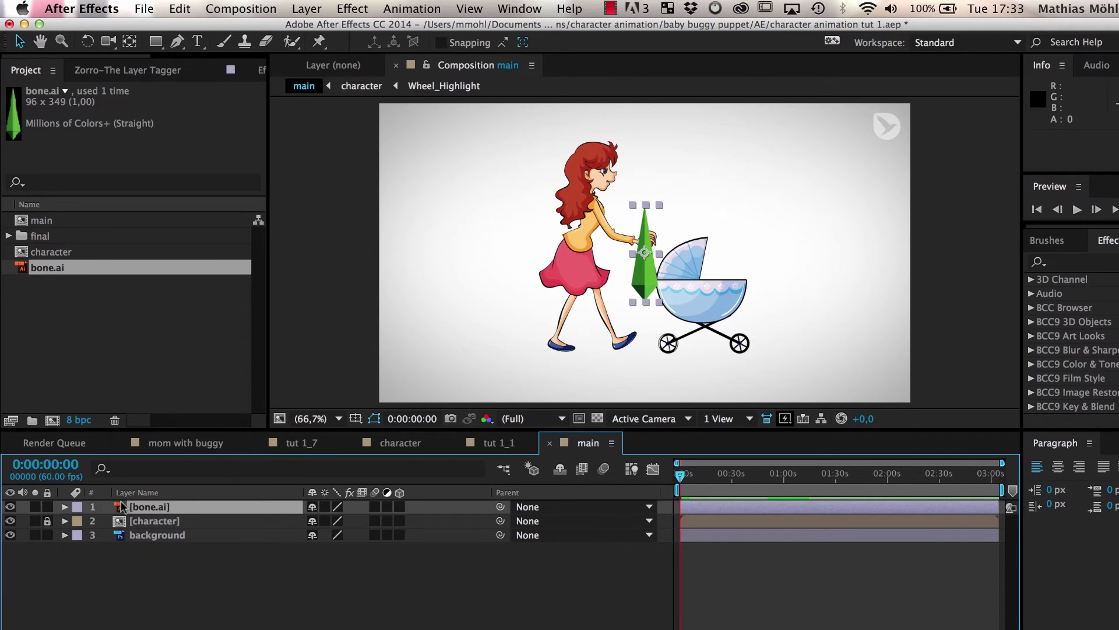
{"action": "key", "text": "period"}
{"action": "key", "text": "period"}
{"action": "key", "text": "period"}
{"action": "key", "text": "period"}
{"action": "key", "text": "period"}
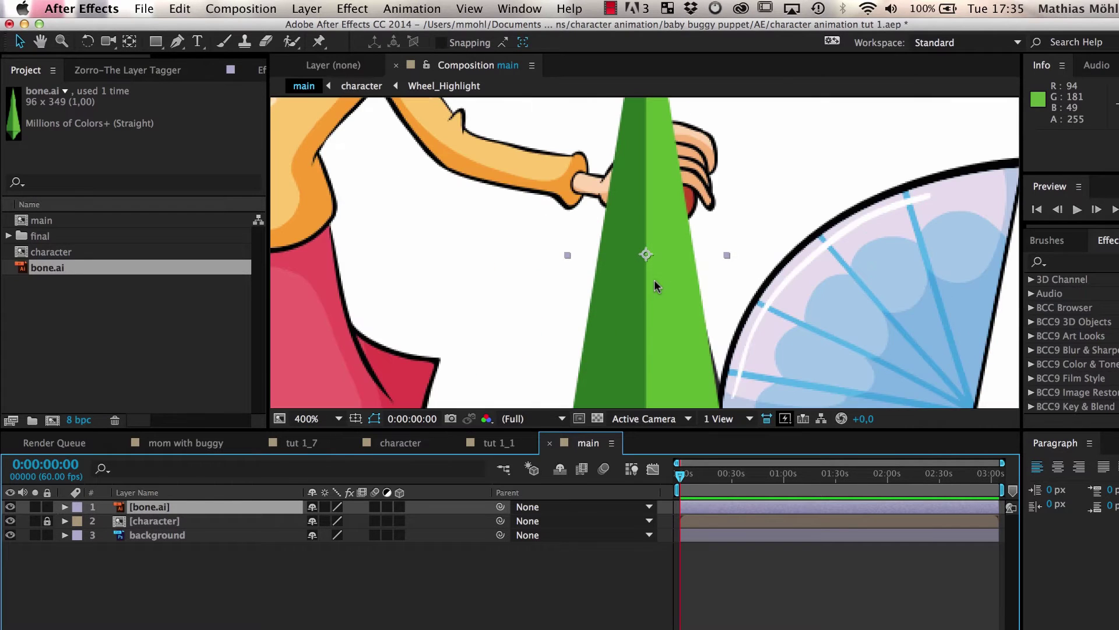
{"action": "left_click_drag", "start_coordinate": [651, 367], "coordinate": [639, 222]}
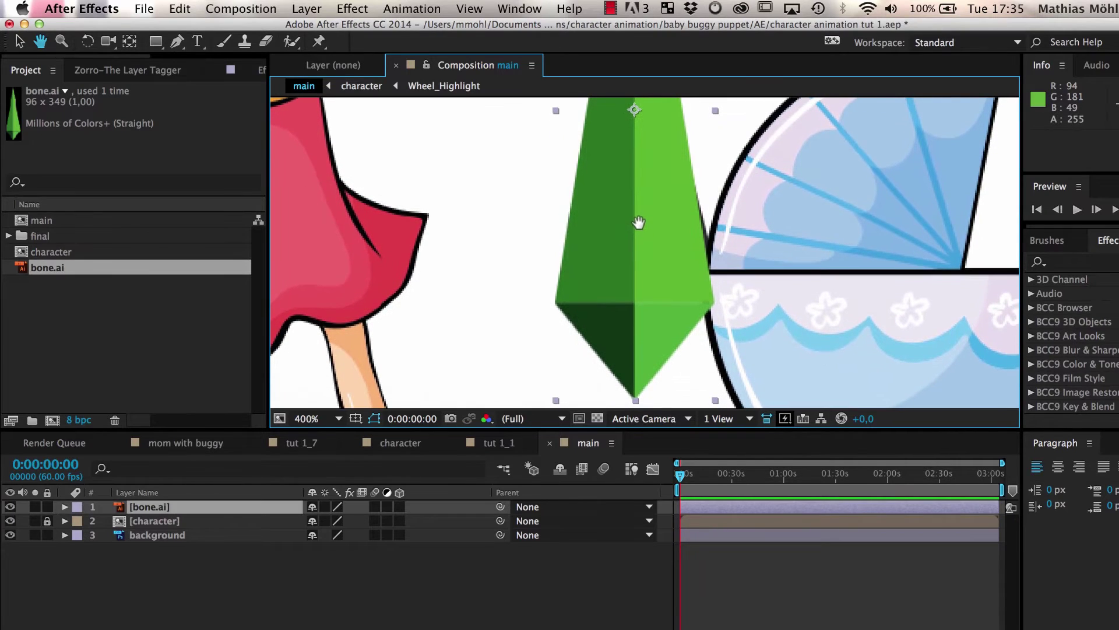
{"action": "left_click", "coordinate": [124, 37]}
{"action": "left_click_drag", "start_coordinate": [635, 109], "coordinate": [636, 400]}
- Duplicate the bone layer twice to get three bones
{"action": "left_click", "coordinate": [180, 8]}
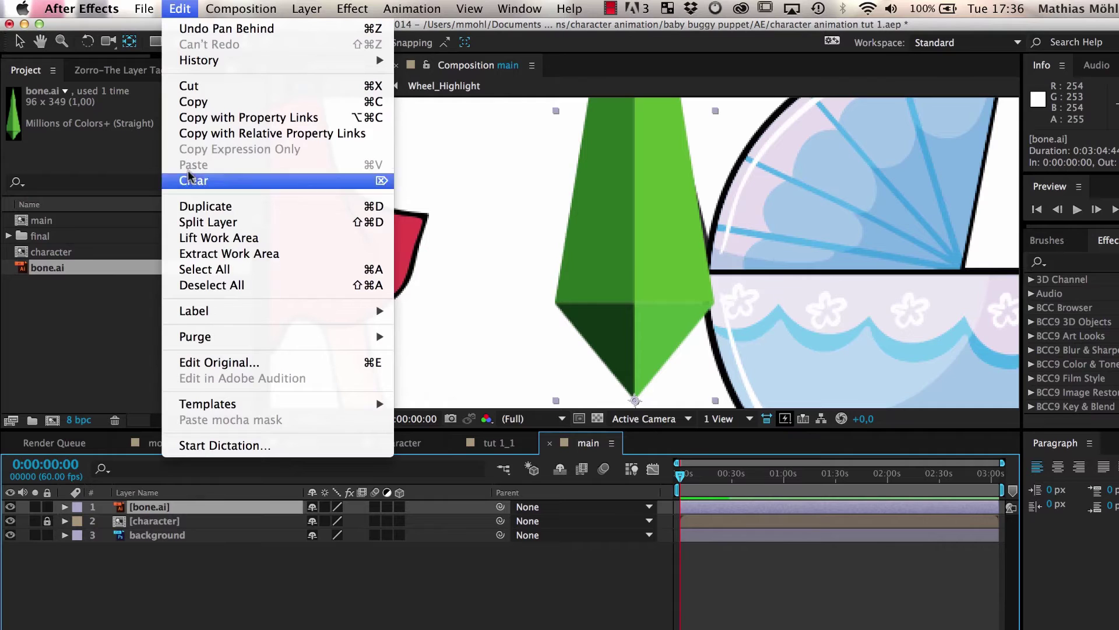
{"action": "left_click", "coordinate": [192, 207]}
{"action": "left_click", "coordinate": [180, 8]}
{"action": "left_click", "coordinate": [215, 208]}
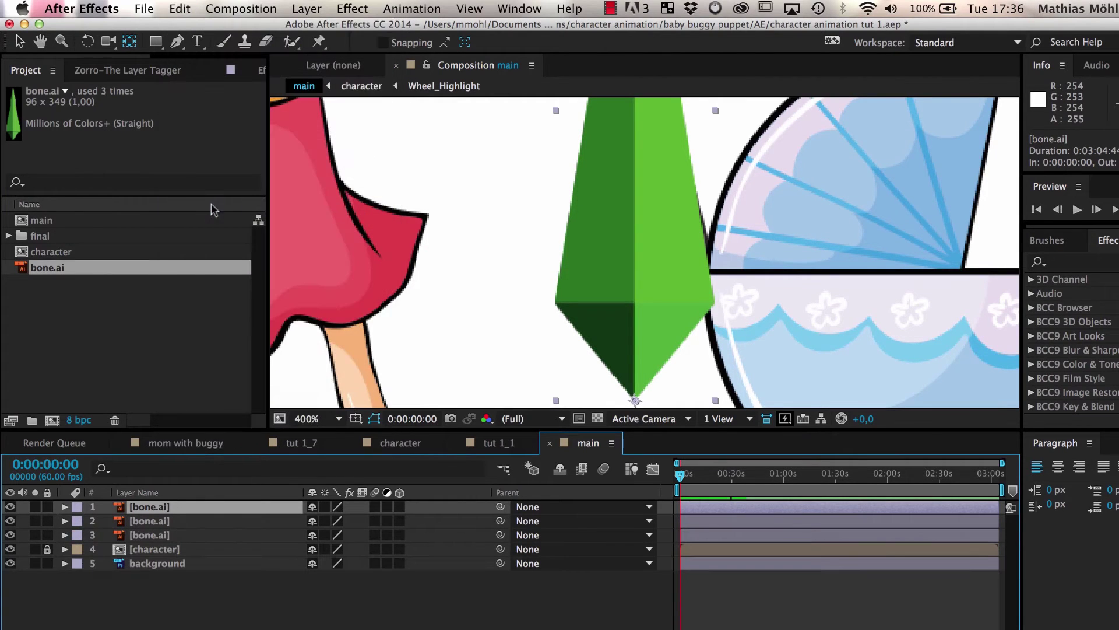
- Rename the bone layers 'upper arm bone' and 'lower arm bone' and start renaming the top one
{"action": "left_click", "coordinate": [150, 540]}
{"action": "key", "text": "Return"}
{"action": "type", "text": "upper arm bone"}
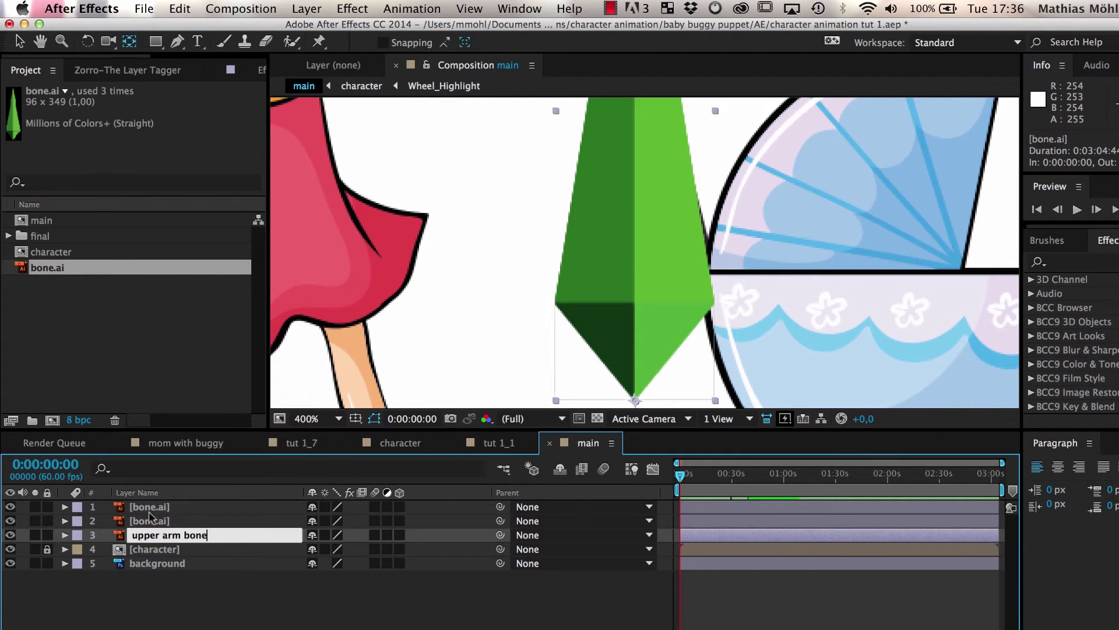
{"action": "left_click", "coordinate": [150, 515]}
{"action": "key", "text": "Return"}
{"action": "type", "text": "lower arm bone"}
{"action": "key", "text": "Return"}
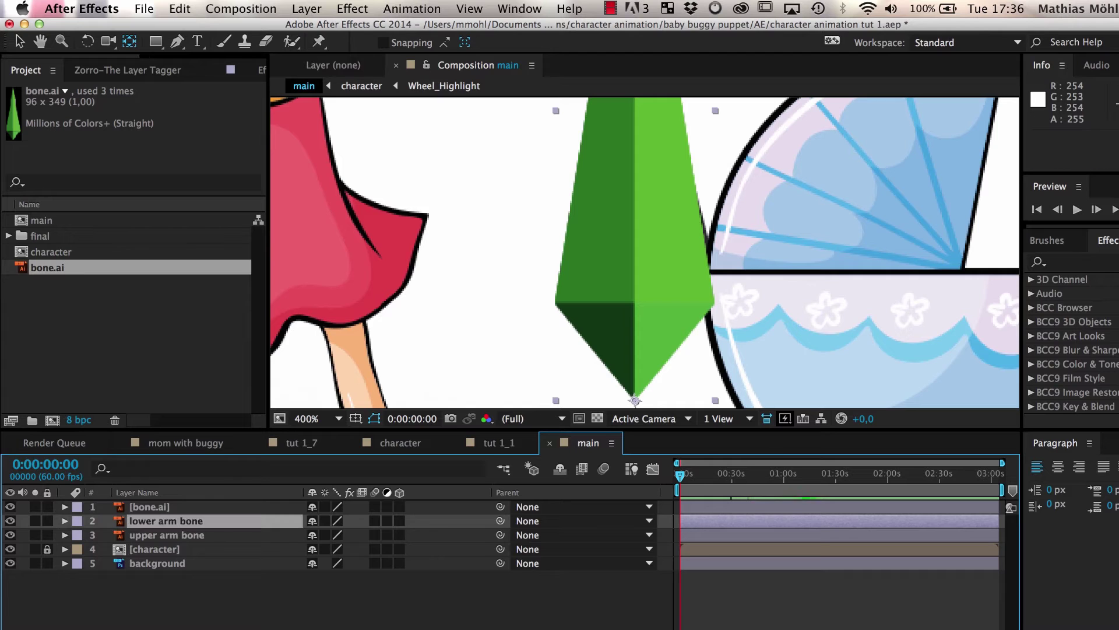
{"action": "left_click", "coordinate": [150, 507]}
{"action": "key", "text": "Return"}
- Name the top layer 'hand bone' and fit the three bones onto the upper arm, forearm and hand
{"action": "type", "text": "hand bone"}
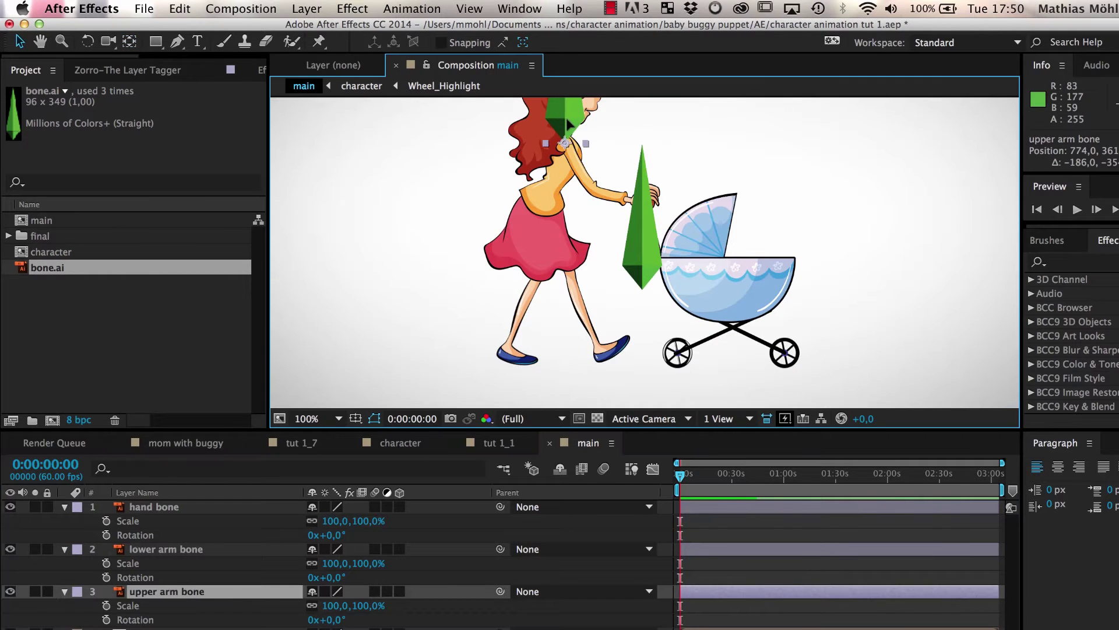
{"action": "left_click_drag", "start_coordinate": [643, 245], "coordinate": [564, 140]}
{"action": "left_click_drag", "start_coordinate": [588, 196], "coordinate": [586, 192]}
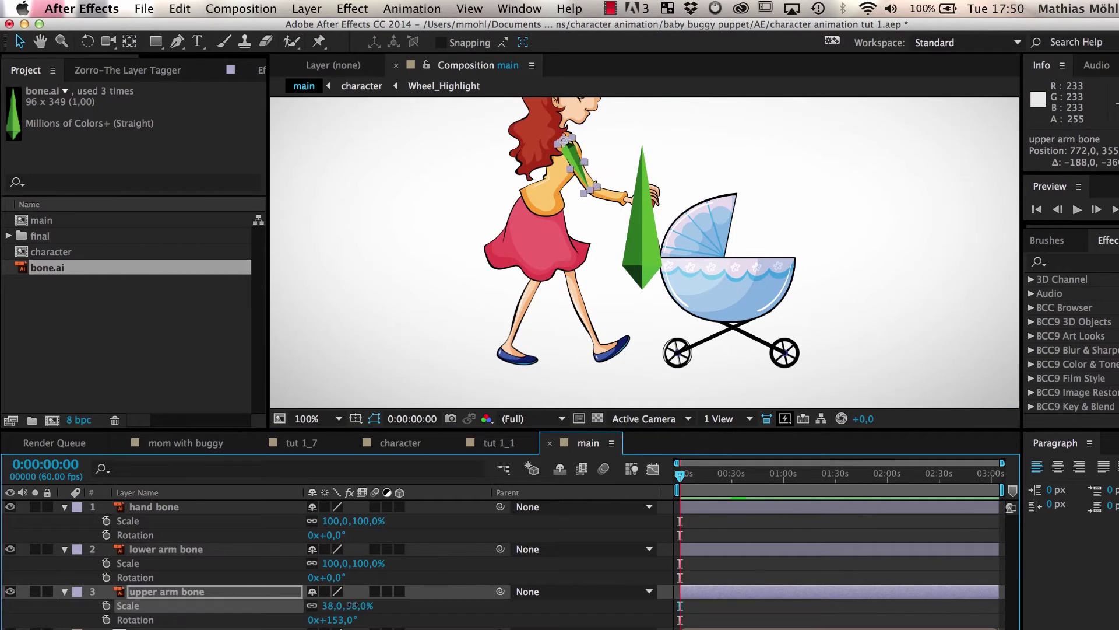
{"action": "left_click", "coordinate": [166, 548]}
{"action": "left_click_drag", "start_coordinate": [331, 562], "coordinate": [356, 577]}
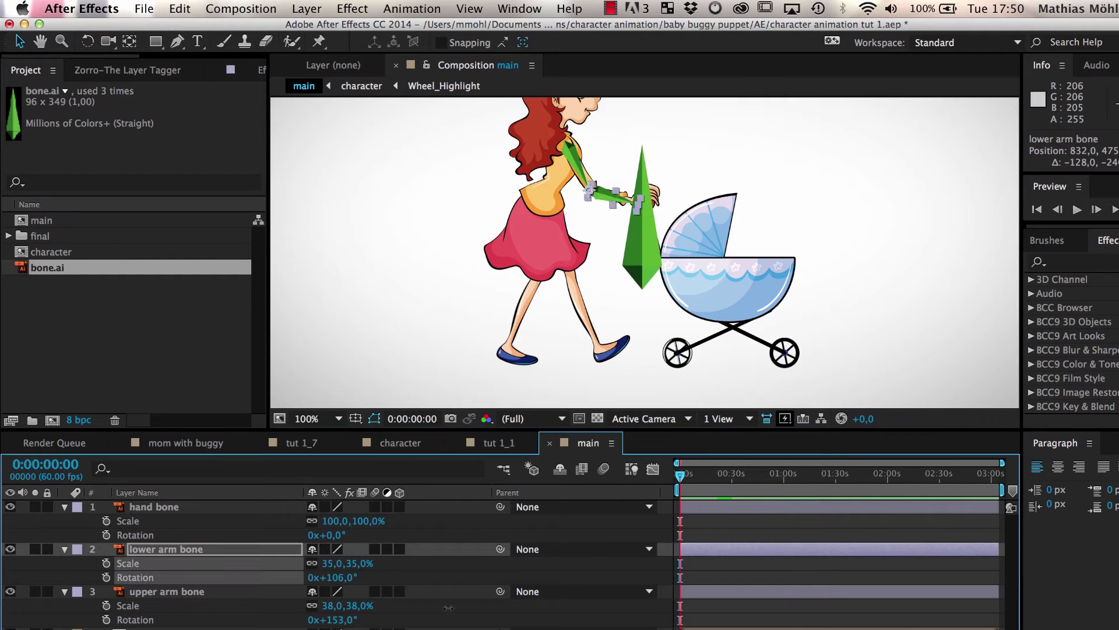
{"action": "left_click_drag", "start_coordinate": [641, 250], "coordinate": [631, 127]}
{"action": "left_click_drag", "start_coordinate": [348, 521], "coordinate": [326, 520]}
{"action": "left_click_drag", "start_coordinate": [326, 534], "coordinate": [344, 534]}
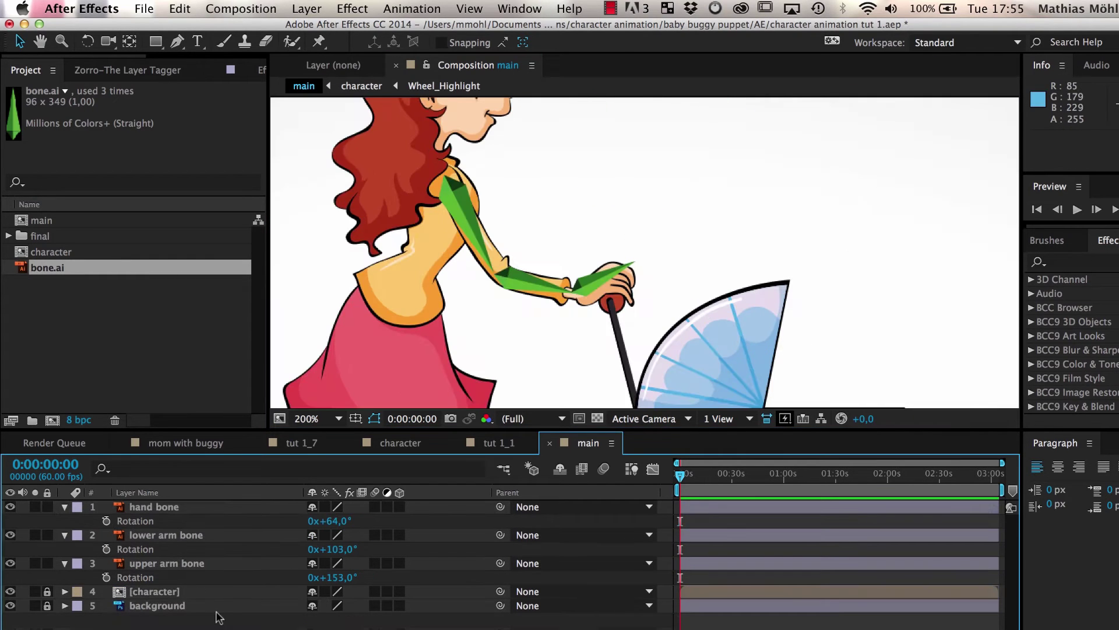
- Parent lower arm bone to upper arm bone and hand bone to lower arm bone, testing the rotation
{"action": "left_click", "coordinate": [141, 578]}
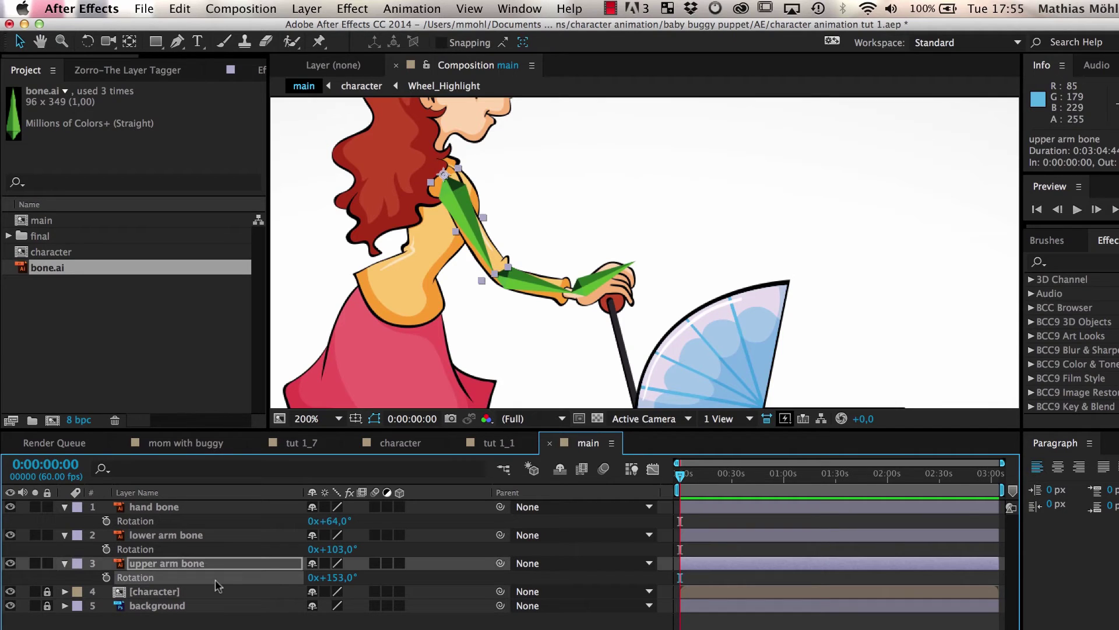
{"action": "mouse_move", "coordinate": [334, 578]}
{"action": "left_mouse_down"}
{"action": "mouse_move", "coordinate": [351, 578]}
{"action": "mouse_move", "coordinate": [318, 582]}
{"action": "mouse_move", "coordinate": [340, 581]}
{"action": "left_mouse_up"}
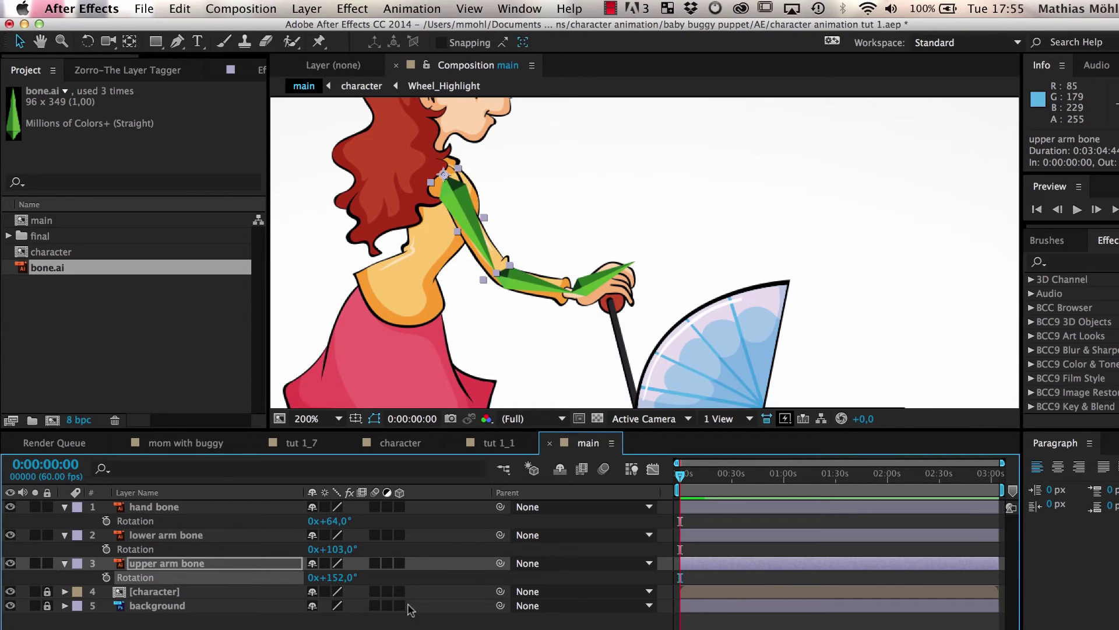
{"action": "left_click_drag", "start_coordinate": [500, 535], "coordinate": [501, 566]}
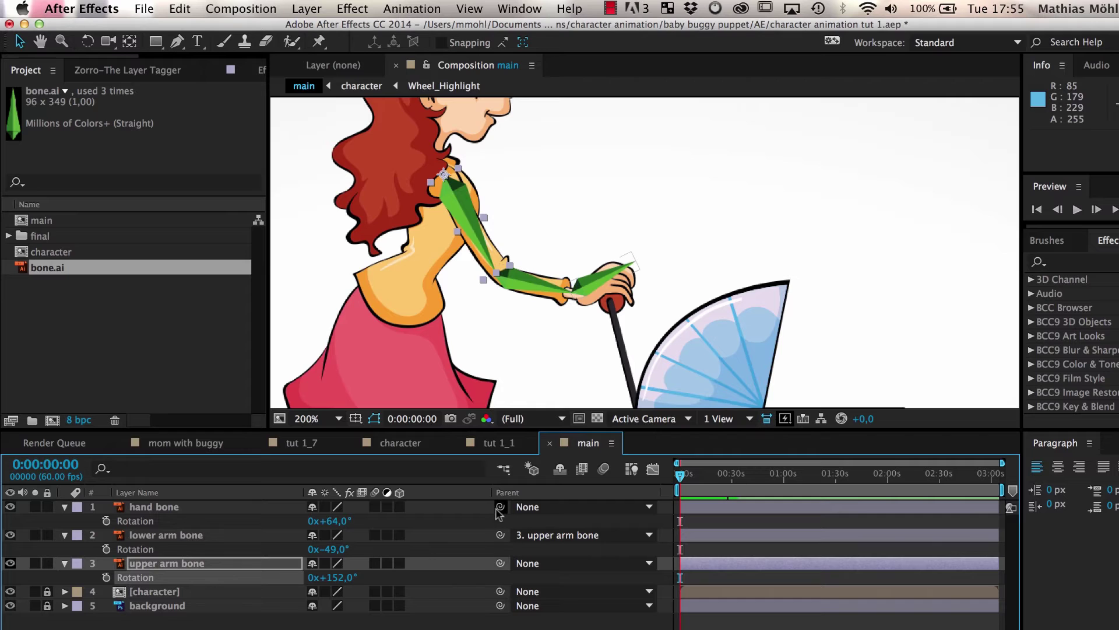
{"action": "left_click_drag", "start_coordinate": [499, 509], "coordinate": [505, 541]}
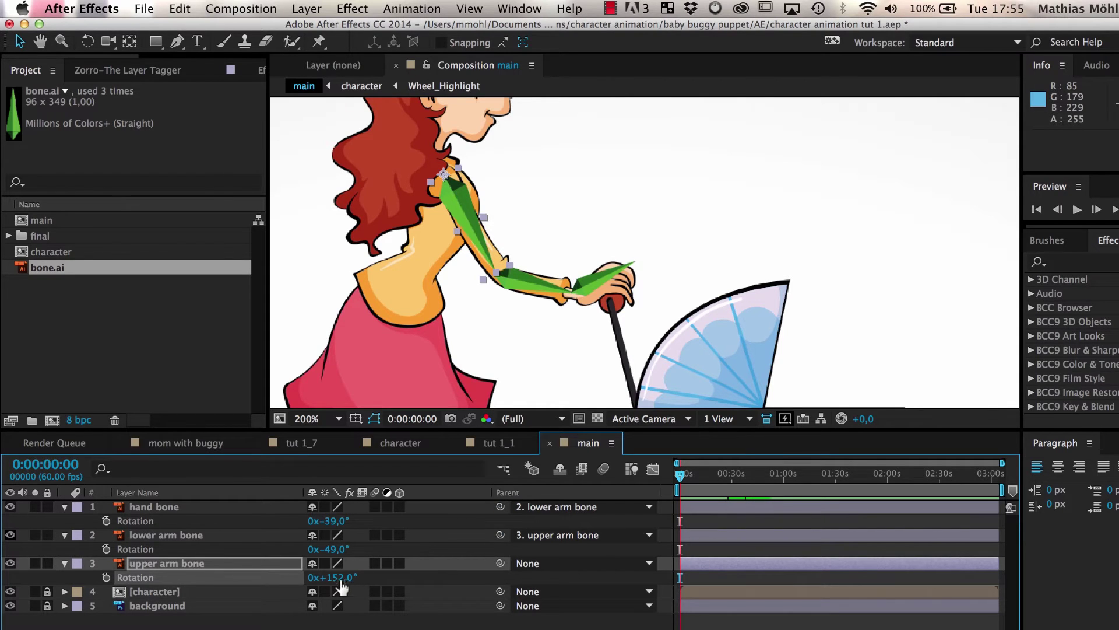
{"action": "left_click_drag", "start_coordinate": [341, 582], "coordinate": [329, 549]}
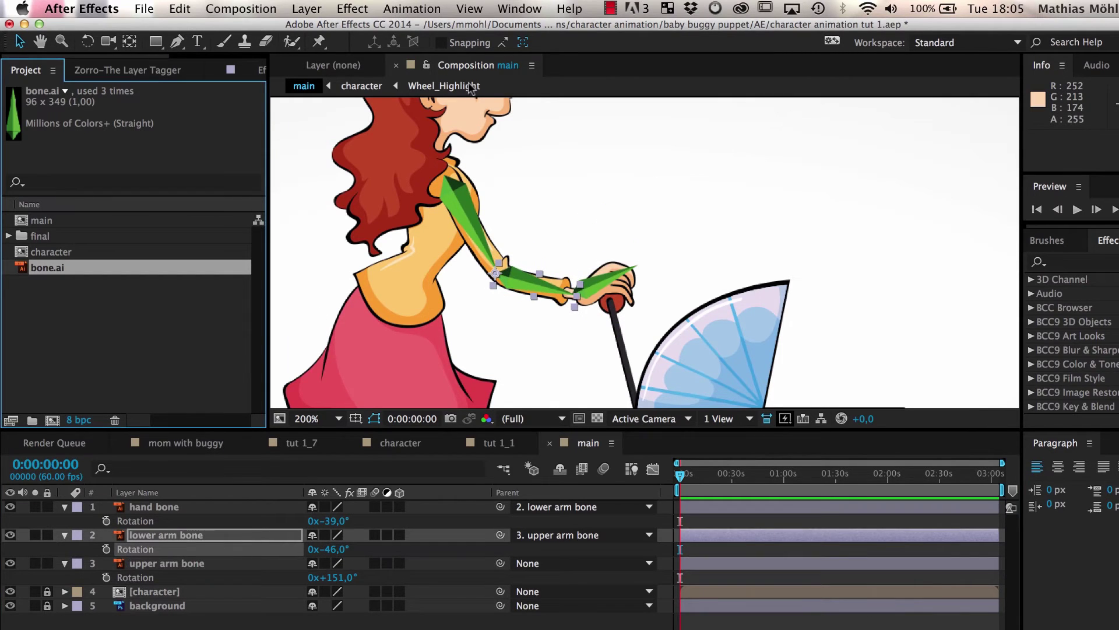
- Open the iExpressions panel from the Window menu
{"action": "left_click", "coordinate": [519, 8]}
{"action": "scroll", "coordinate": [548, 525], "scroll_direction": "down", "scroll_amount": 15}
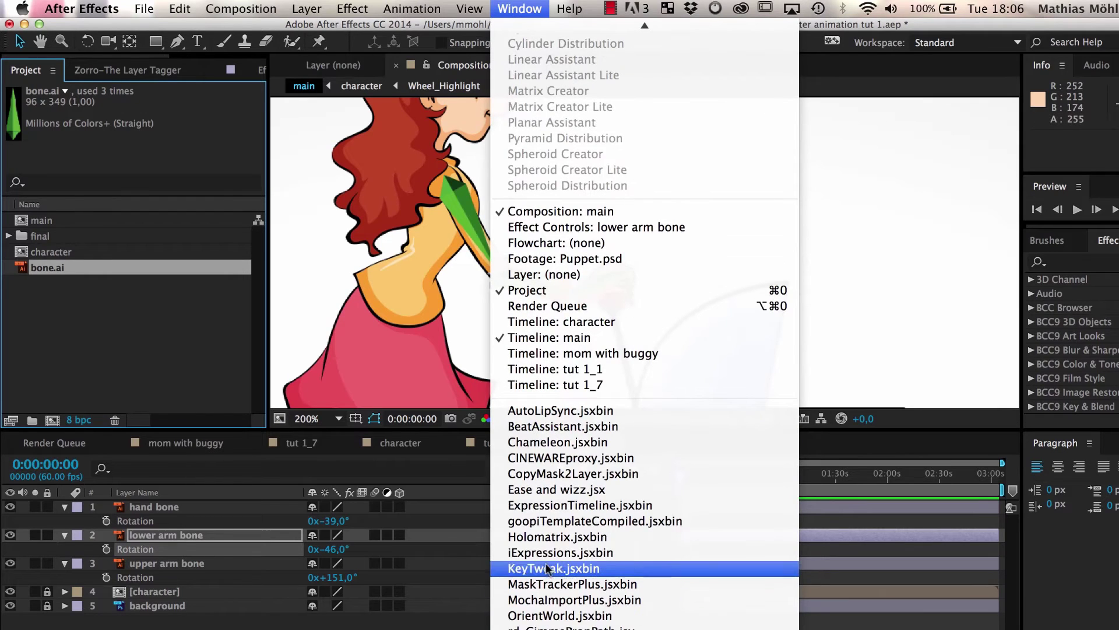
{"action": "left_click", "coordinate": [548, 552]}
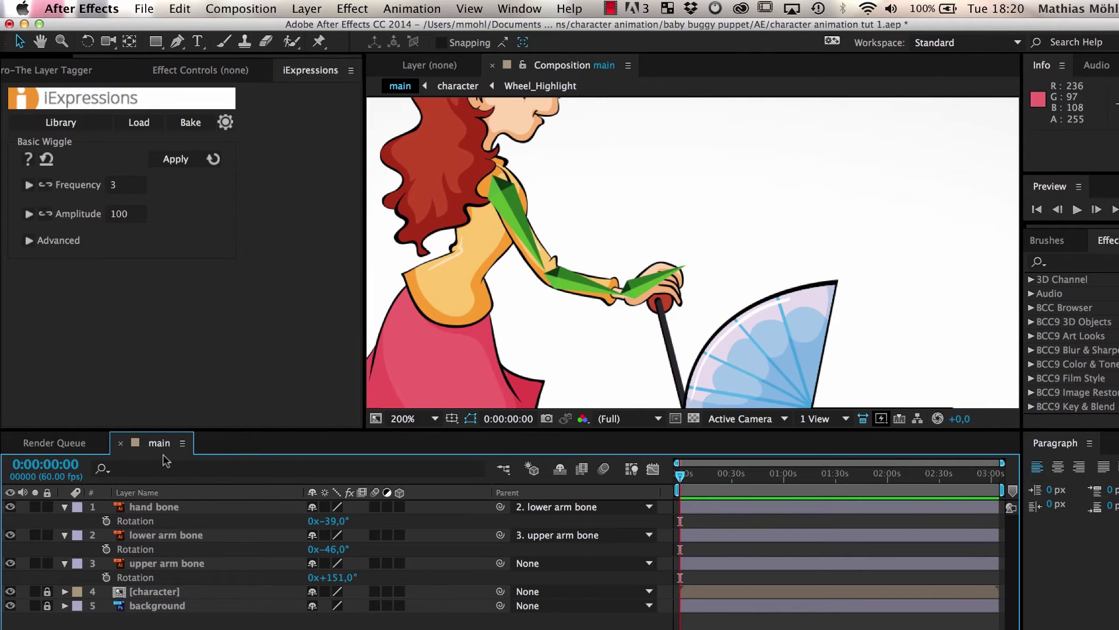
- Create a new null layer named 'armgoal' as the hand goal
{"action": "left_click", "coordinate": [315, 8]}
{"action": "mouse_move", "coordinate": [467, 30]}
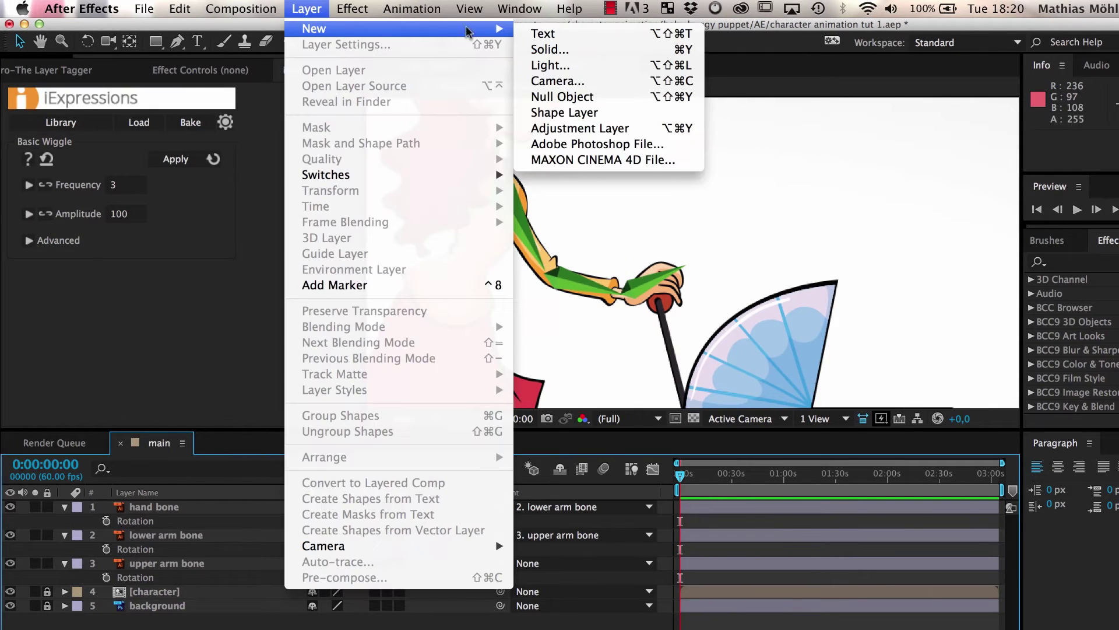
{"action": "left_click", "coordinate": [560, 97]}
{"action": "key", "text": "Return"}
{"action": "type", "text": "arm"}
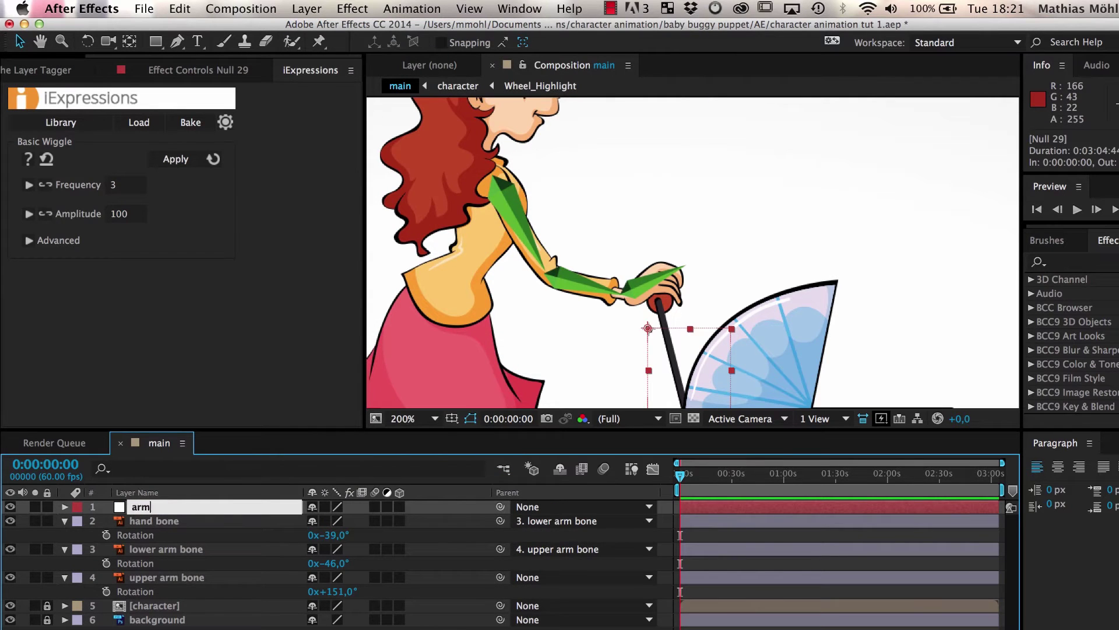
{"action": "type", "text": "goal"}
{"action": "key", "text": "Return"}
- Load 'IK Arm With 2 Segments 2D' from the IK 2D category of the iExpressions library
{"action": "left_click", "coordinate": [61, 125]}
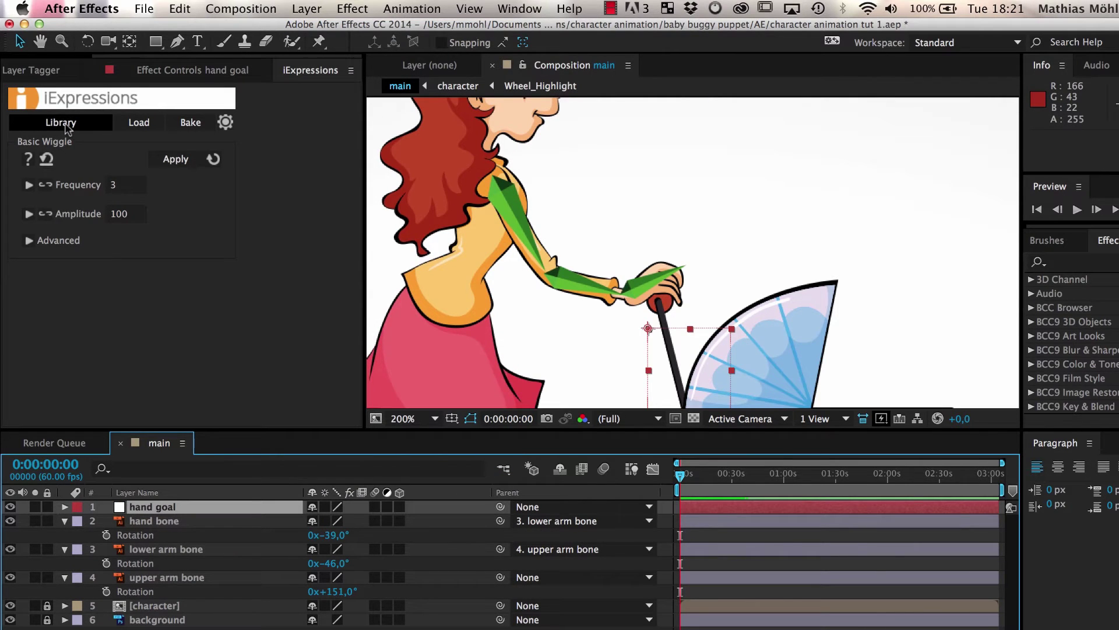
{"action": "left_click", "coordinate": [334, 301]}
{"action": "left_click", "coordinate": [337, 316]}
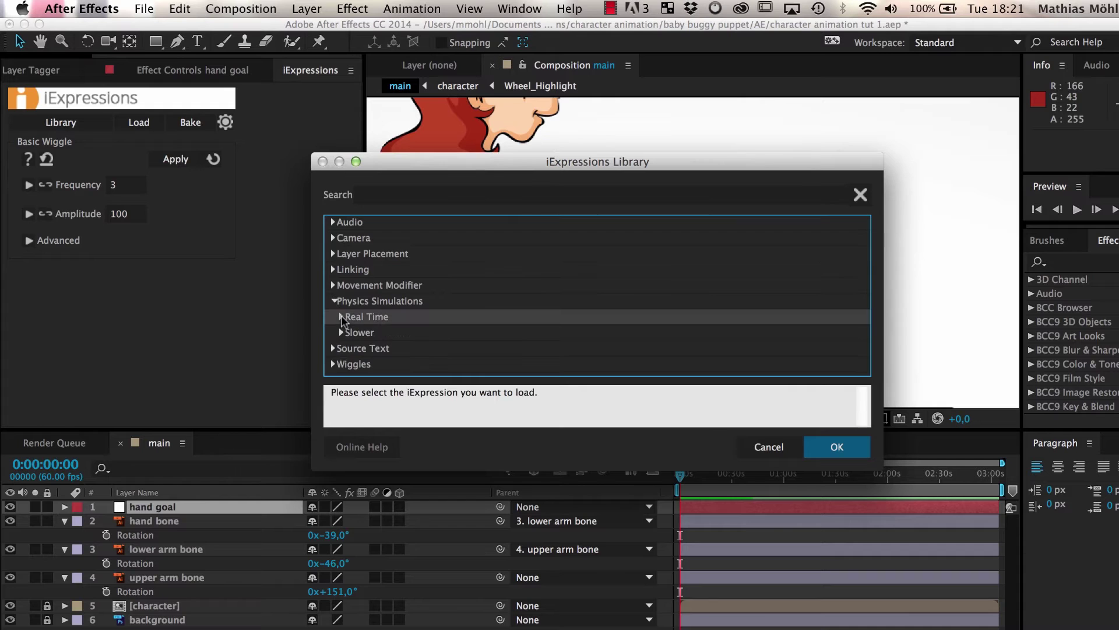
{"action": "left_click", "coordinate": [338, 317]}
{"action": "scroll", "coordinate": [343, 326], "scroll_direction": "down", "scroll_amount": 3}
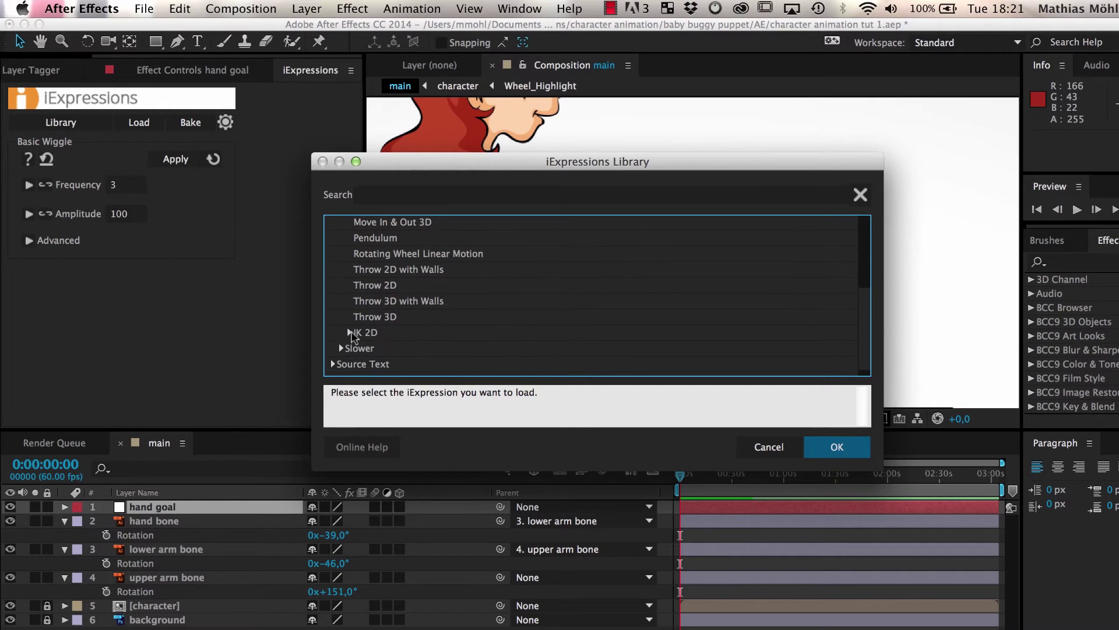
{"action": "left_click", "coordinate": [345, 332]}
{"action": "left_click", "coordinate": [344, 332]}
{"action": "scroll", "coordinate": [349, 335], "scroll_direction": "down", "scroll_amount": 2}
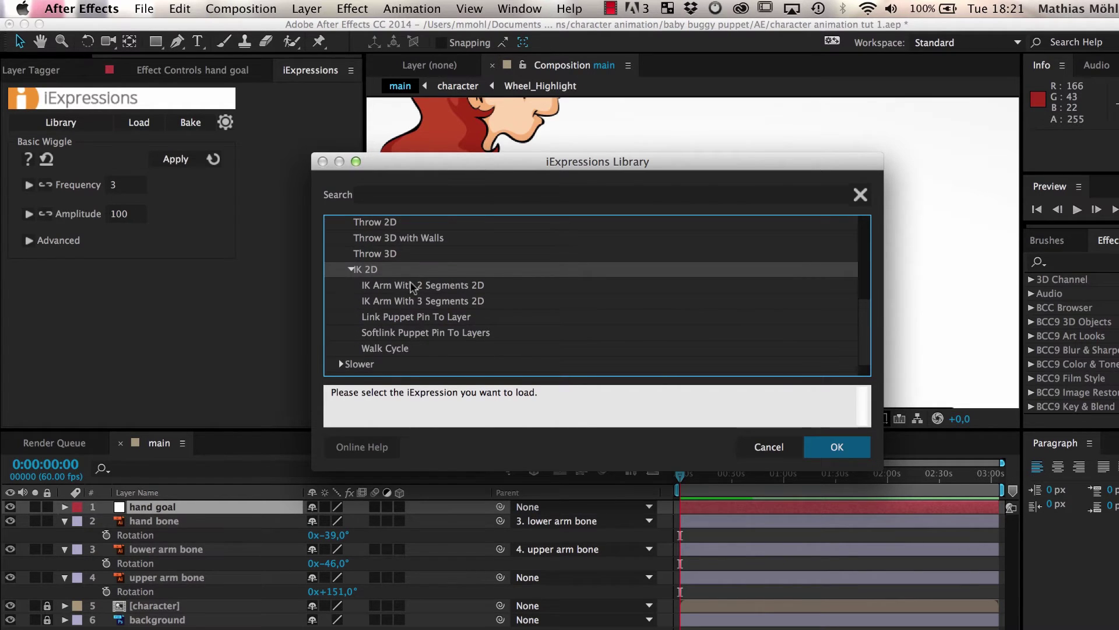
{"action": "left_click", "coordinate": [412, 286]}
{"action": "left_click", "coordinate": [836, 448]}
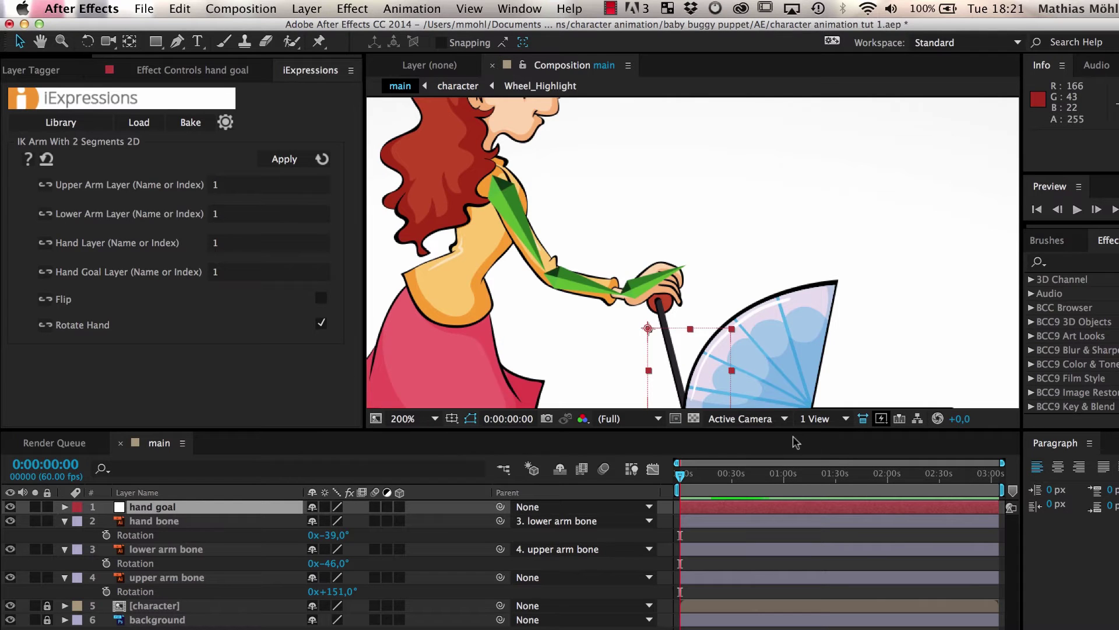
- Enter upper arm bone, lower arm bone, hand bone and hand goal in the IK layer fields
{"action": "left_click", "coordinate": [227, 184]}
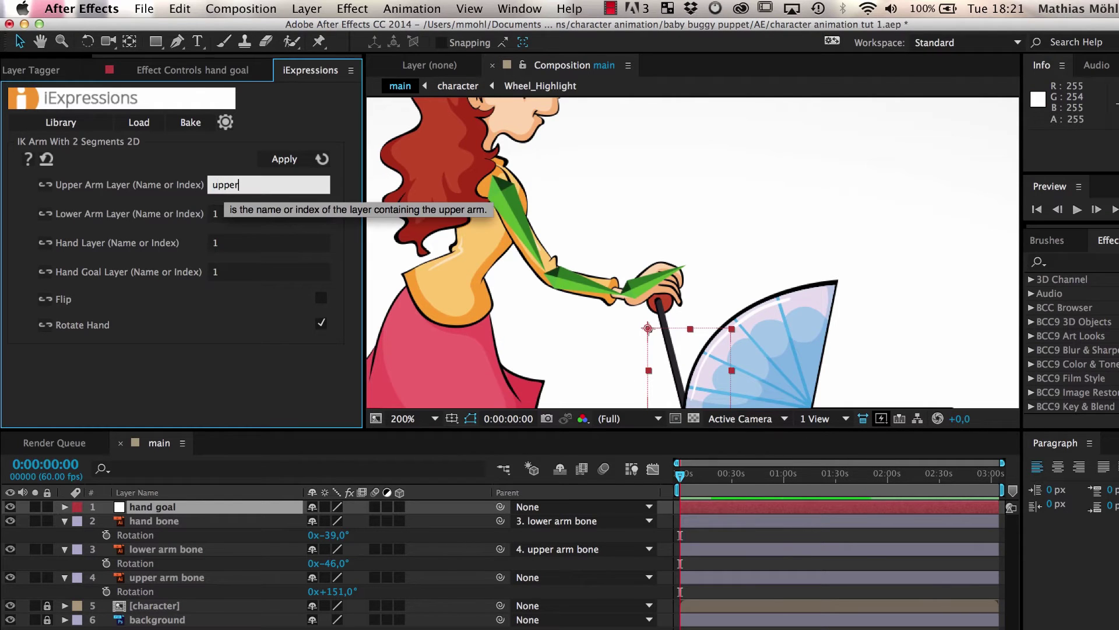
{"action": "left_click", "coordinate": [237, 215]}
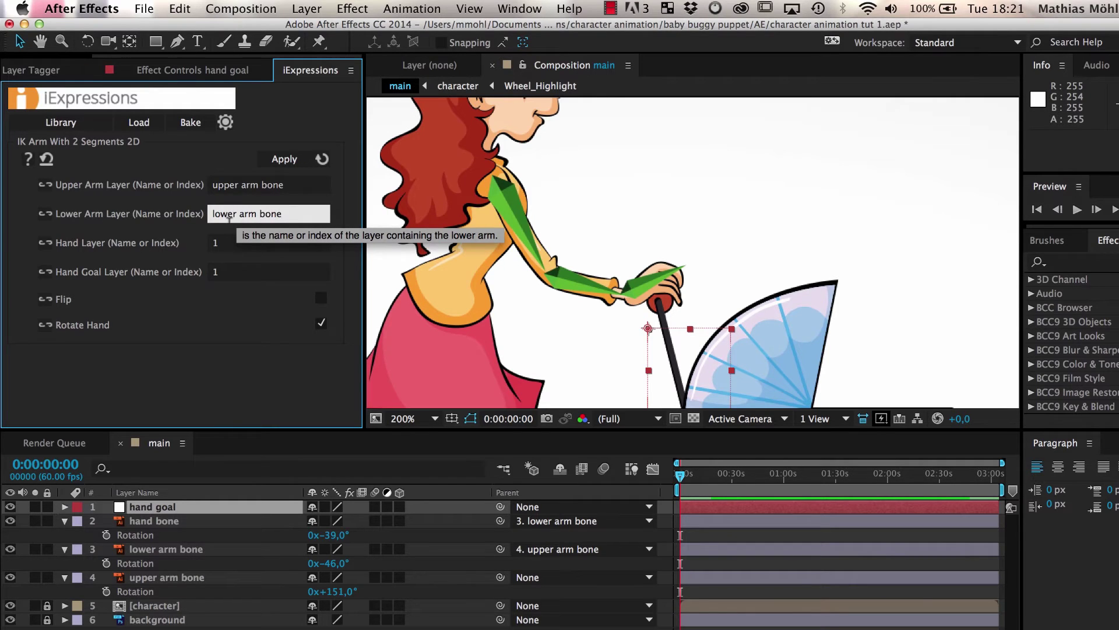
{"action": "left_click", "coordinate": [235, 241]}
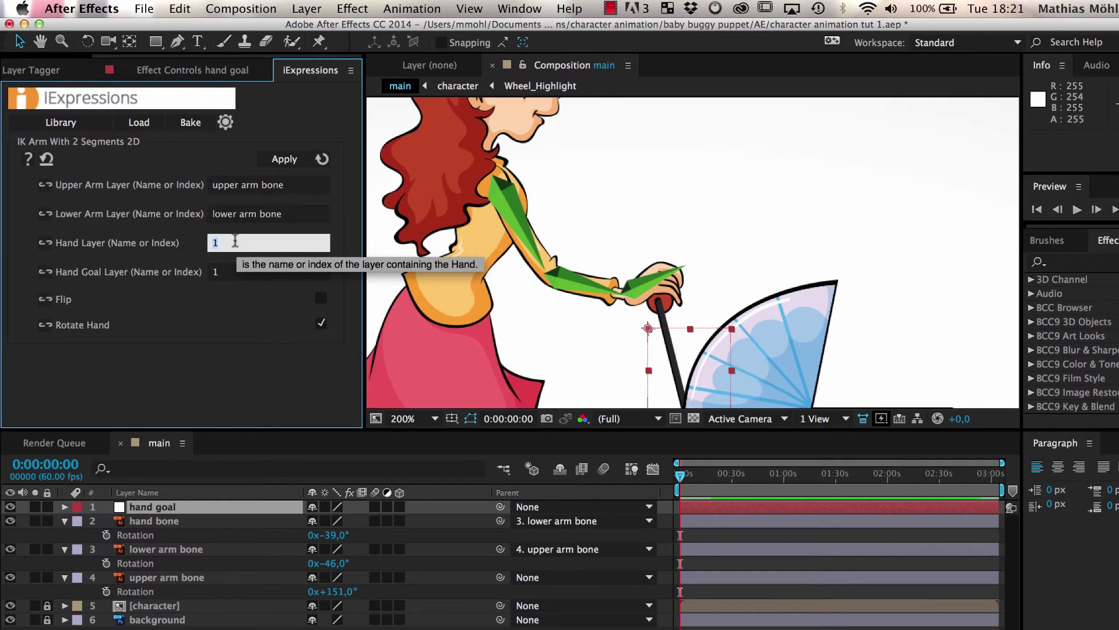
{"action": "left_click", "coordinate": [228, 274]}
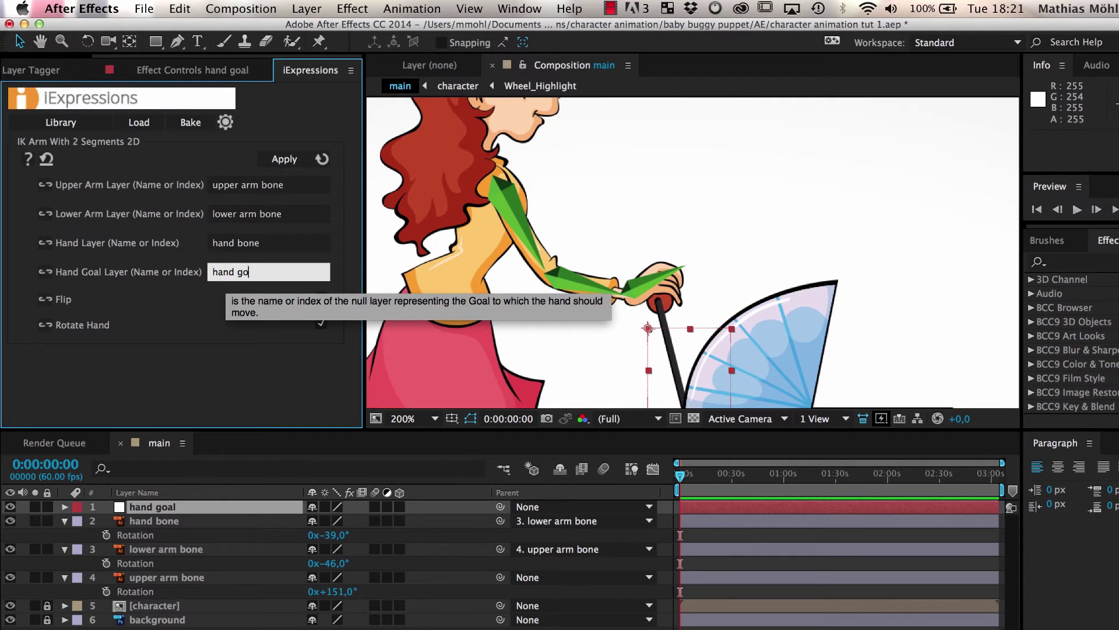
- Apply the IK to the three arm bones and move the hand goal so the arm follows
{"action": "left_click", "coordinate": [167, 526]}
{"action": "left_click", "coordinate": [167, 551], "text": "shift"}
{"action": "left_click", "coordinate": [170, 581], "text": "shift"}
{"action": "left_click", "coordinate": [280, 161]}
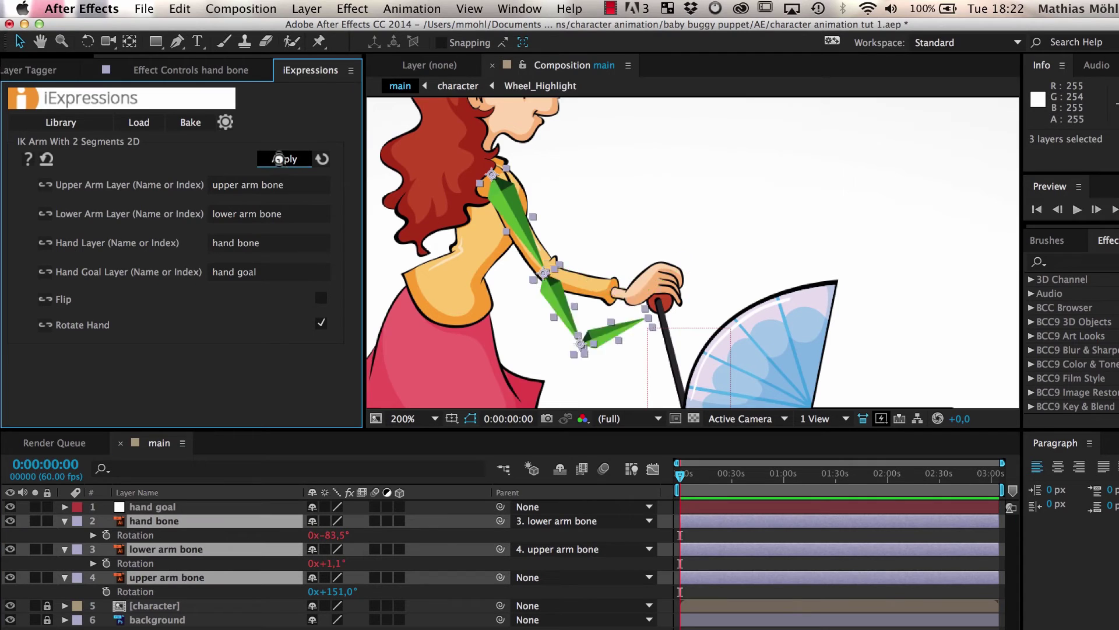
{"action": "left_click", "coordinate": [649, 332]}
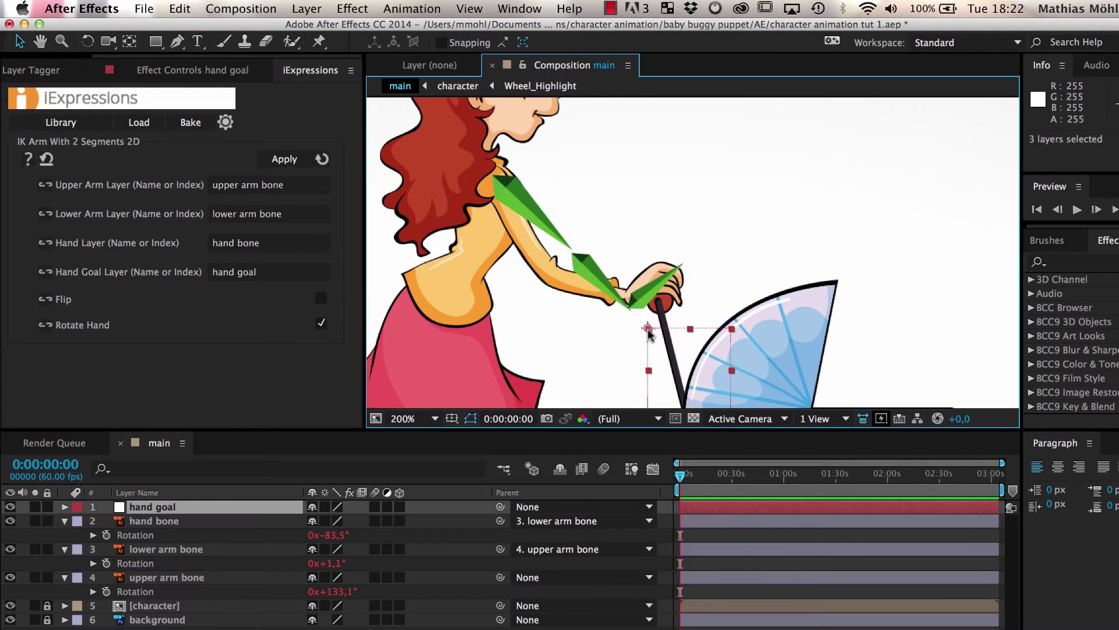
{"action": "left_click_drag", "start_coordinate": [649, 331], "coordinate": [621, 297]}
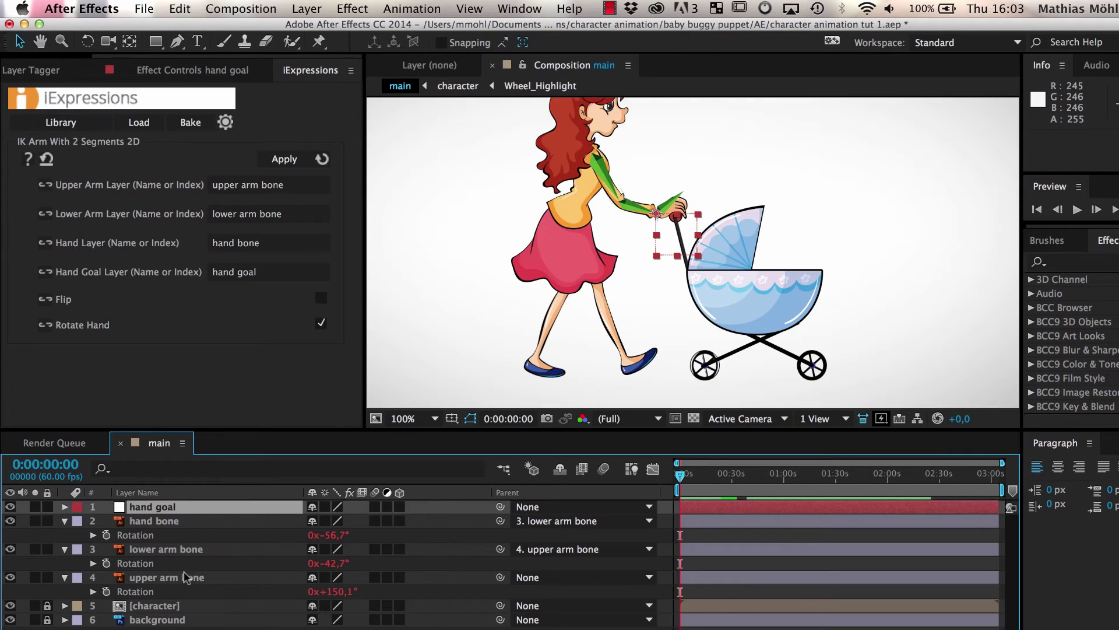
- Duplicate the upper arm bone, lower arm bone, hand bone and hand goal layers together
{"action": "left_click", "coordinate": [175, 578]}
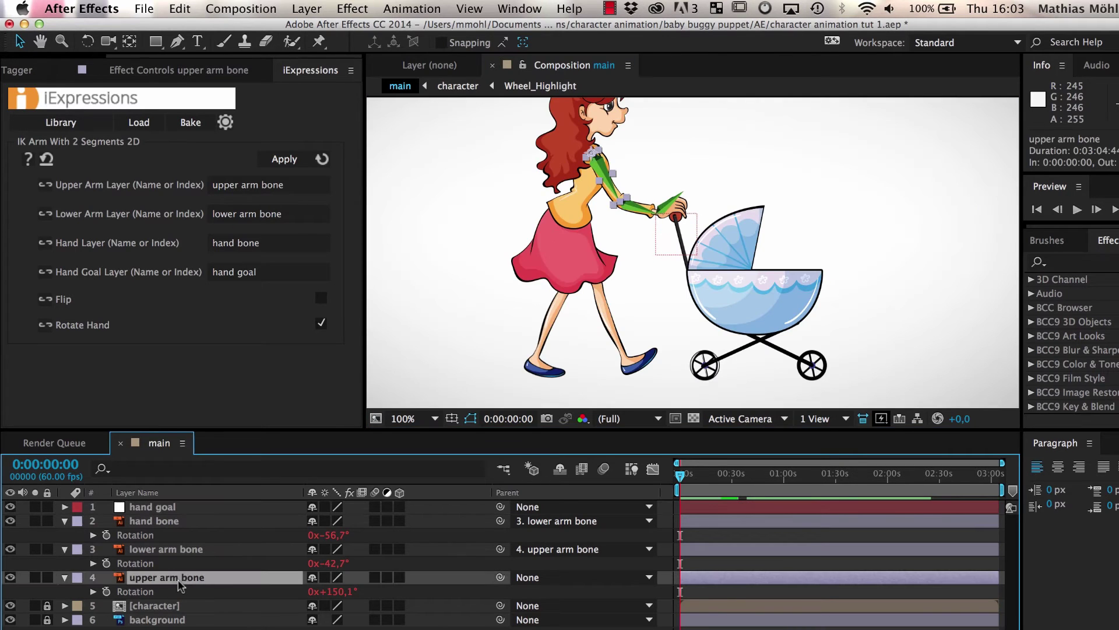
{"action": "left_click", "coordinate": [176, 522], "text": "shift"}
{"action": "left_click", "coordinate": [167, 508], "text": "shift"}
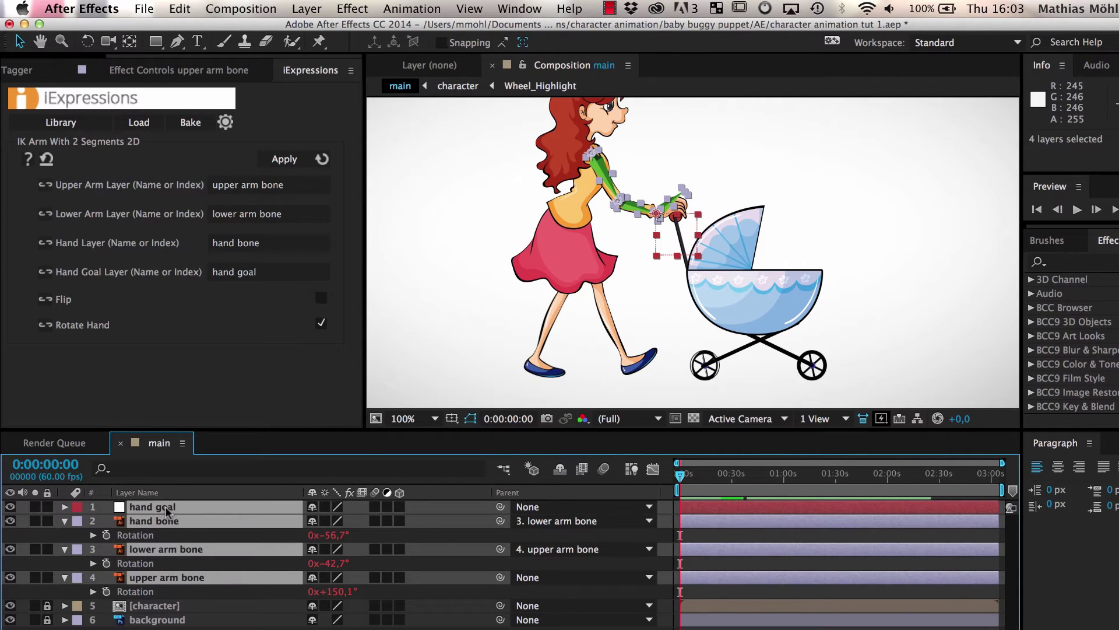
{"action": "left_click", "coordinate": [182, 8]}
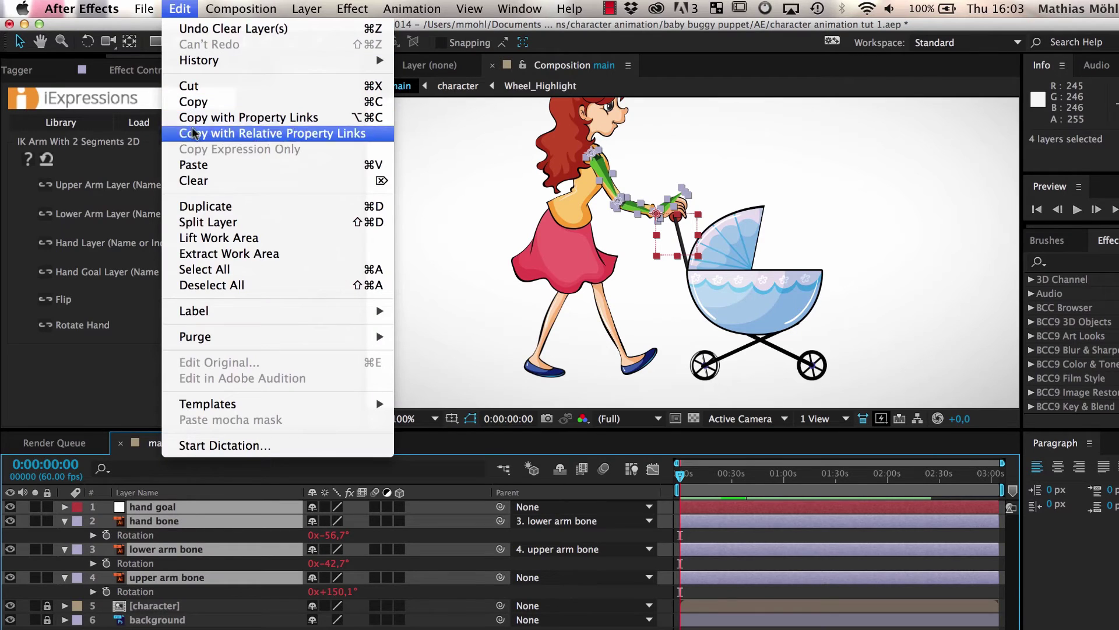
{"action": "left_click", "coordinate": [206, 208]}
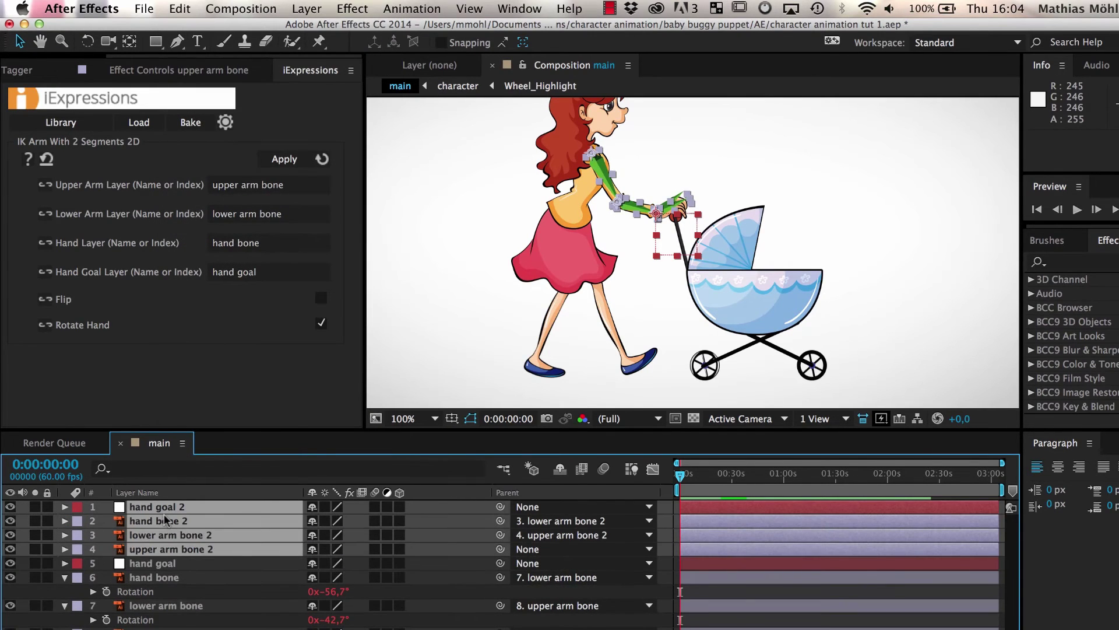
- Rename the copies left thigh bone, left lower leg bone, left foot bone and left foot goal
{"action": "left_click", "coordinate": [172, 548]}
{"action": "key", "text": "Return"}
{"action": "type", "text": "left thigh bon"}
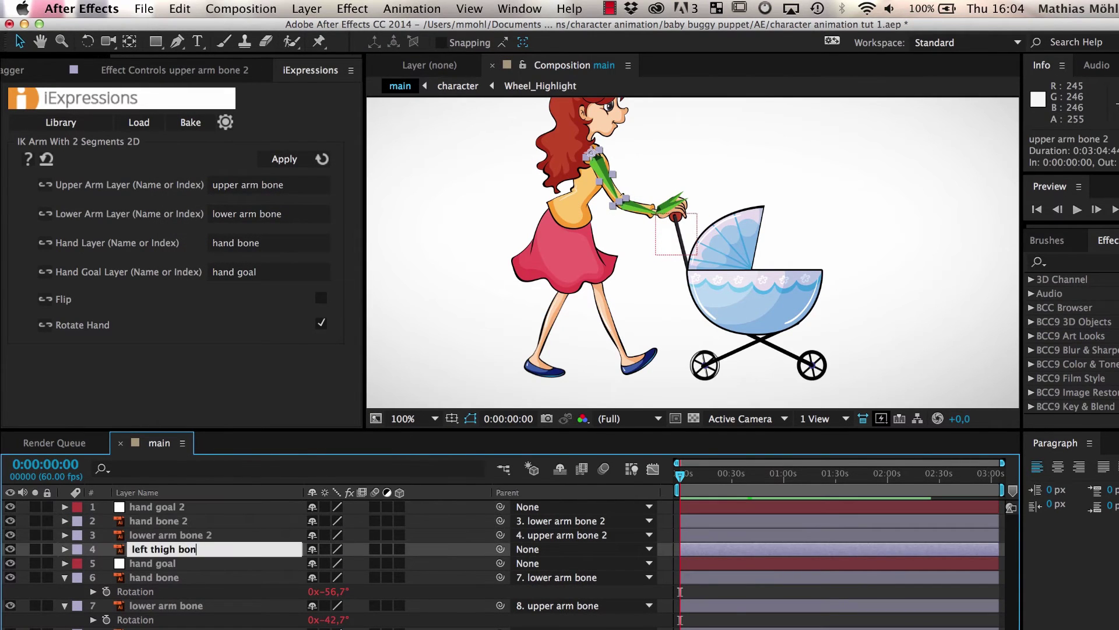
{"action": "type", "text": "e"}
{"action": "left_click", "coordinate": [172, 535]}
{"action": "key", "text": "Return"}
{"action": "type", "text": "left"}
{"action": "left_click", "coordinate": [169, 520]}
{"action": "key", "text": "Return"}
{"action": "key", "text": "BackSpace"}
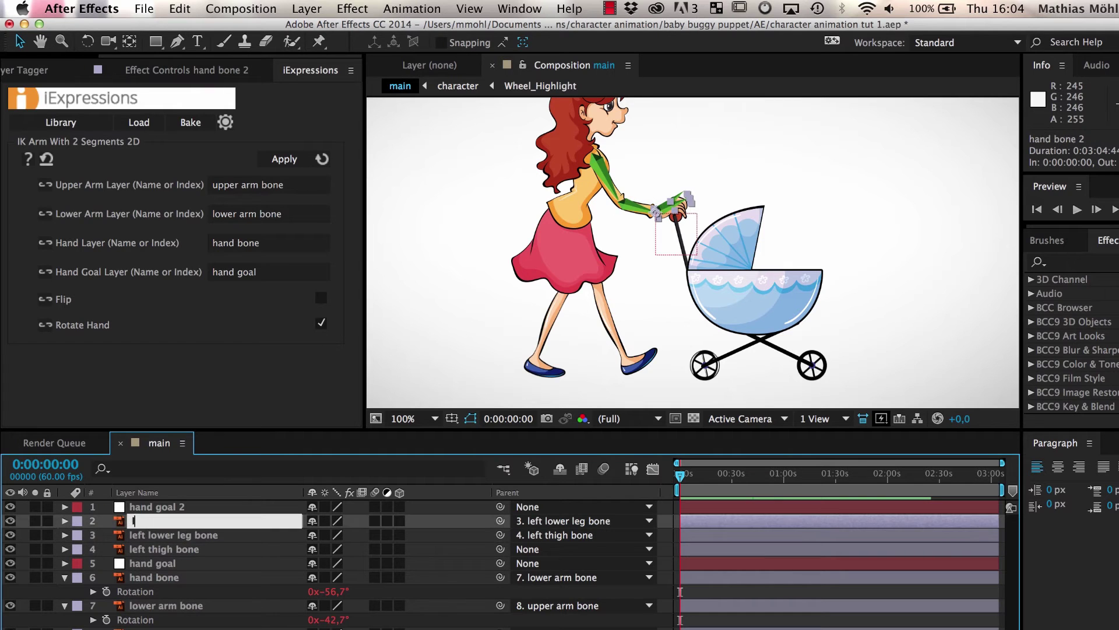
{"action": "left_click", "coordinate": [169, 506]}
{"action": "key", "text": "Return"}
{"action": "type", "text": "left hand"}
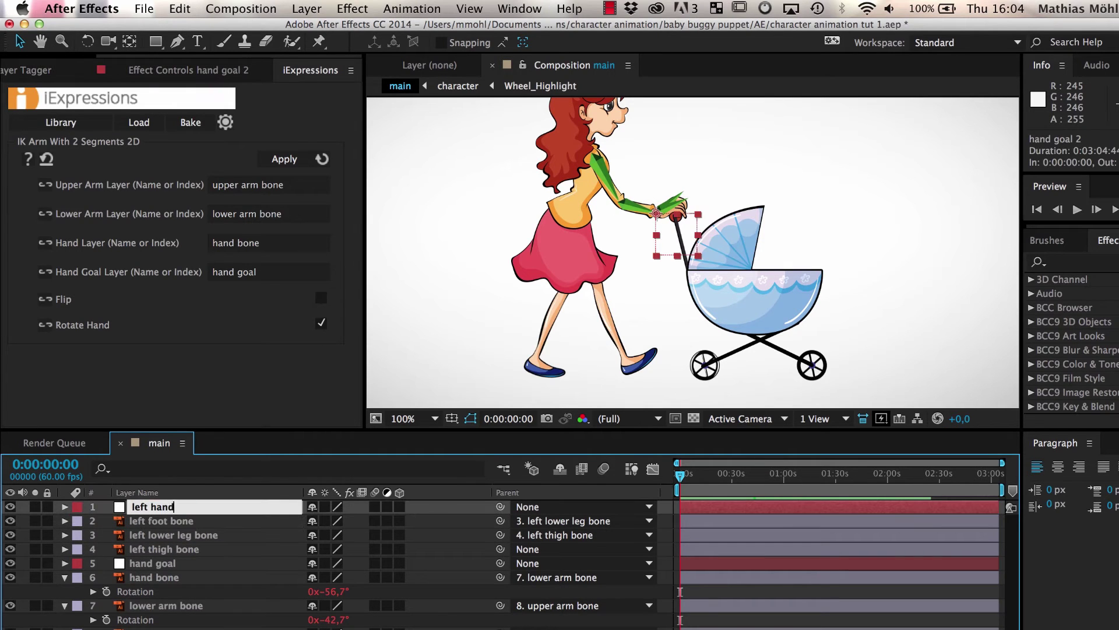
{"action": "type", "text": "t goal"}
{"action": "key", "text": "Return"}
- Move the leg chain down to the hip and the left foot goal onto the left foot
{"action": "left_click", "coordinate": [265, 548]}
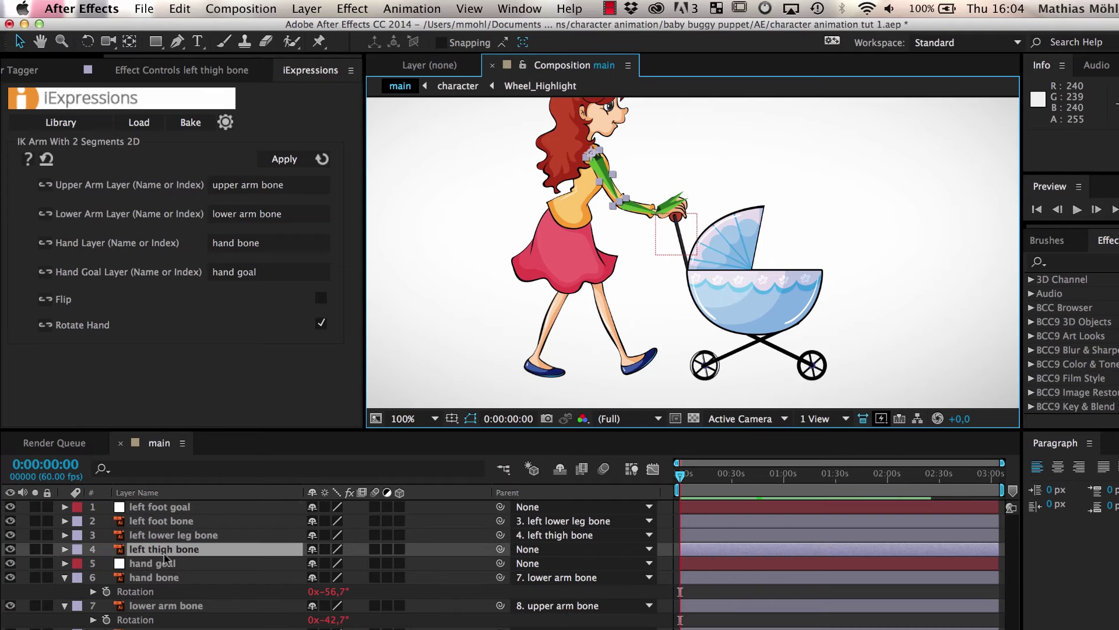
{"action": "left_click_drag", "start_coordinate": [593, 156], "coordinate": [566, 234]}
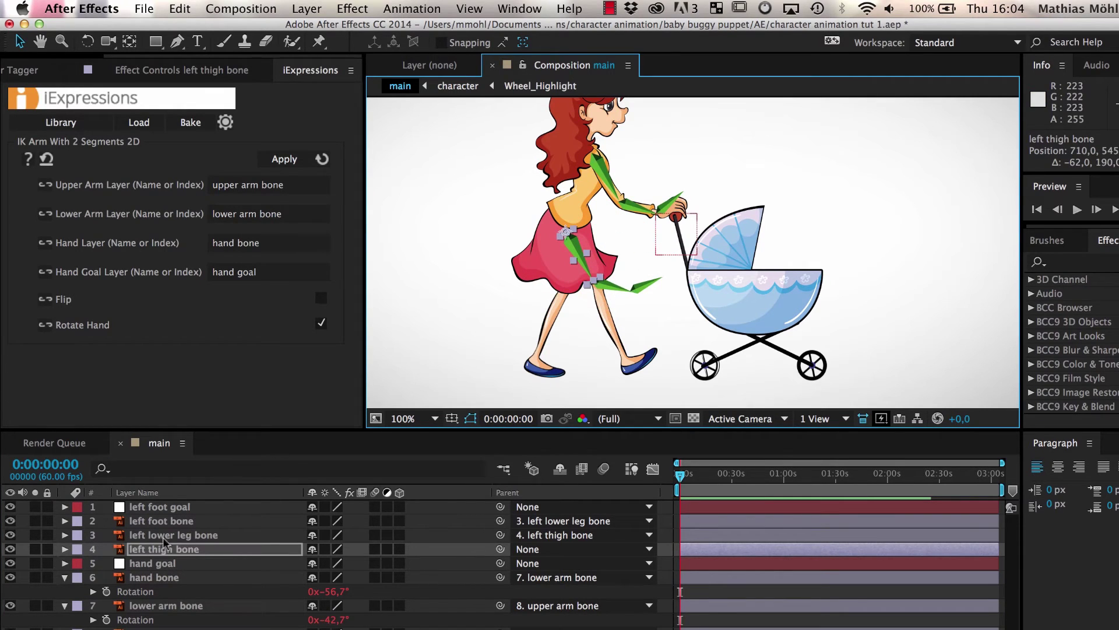
{"action": "left_click", "coordinate": [166, 507]}
{"action": "left_click_drag", "start_coordinate": [659, 218], "coordinate": [533, 366]}
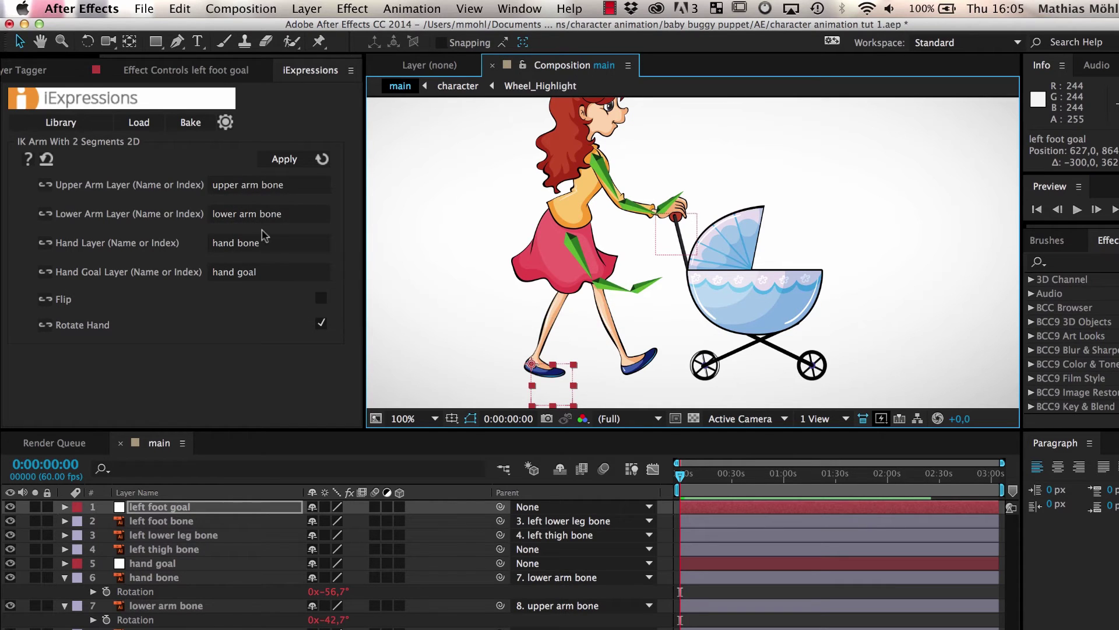
- Apply the IK with left thigh bone, left lower leg bone, left foot bone and left foot goal
{"action": "left_click", "coordinate": [255, 185]}
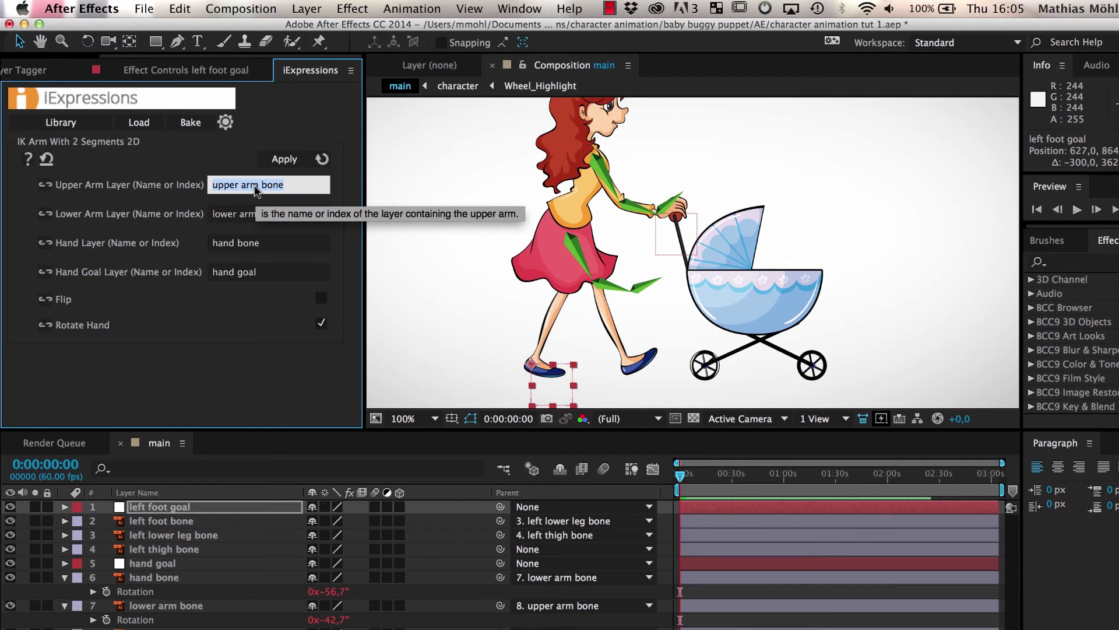
{"action": "key", "text": "Tab"}
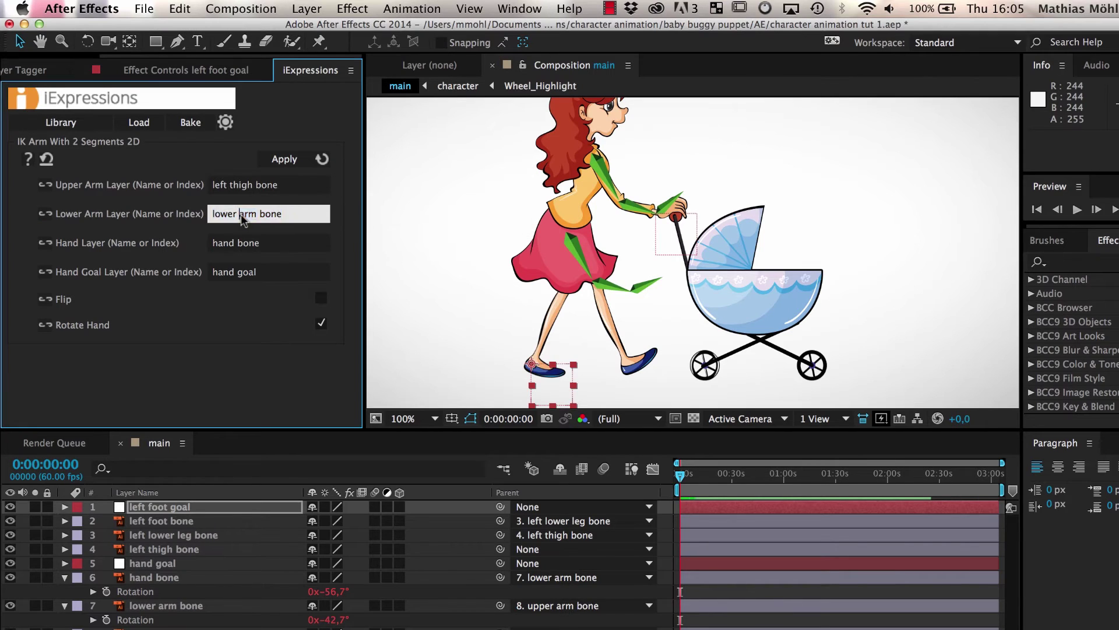
{"action": "type", "text": "left"}
{"action": "key", "text": "Tab"}
{"action": "type", "text": "left foot b"}
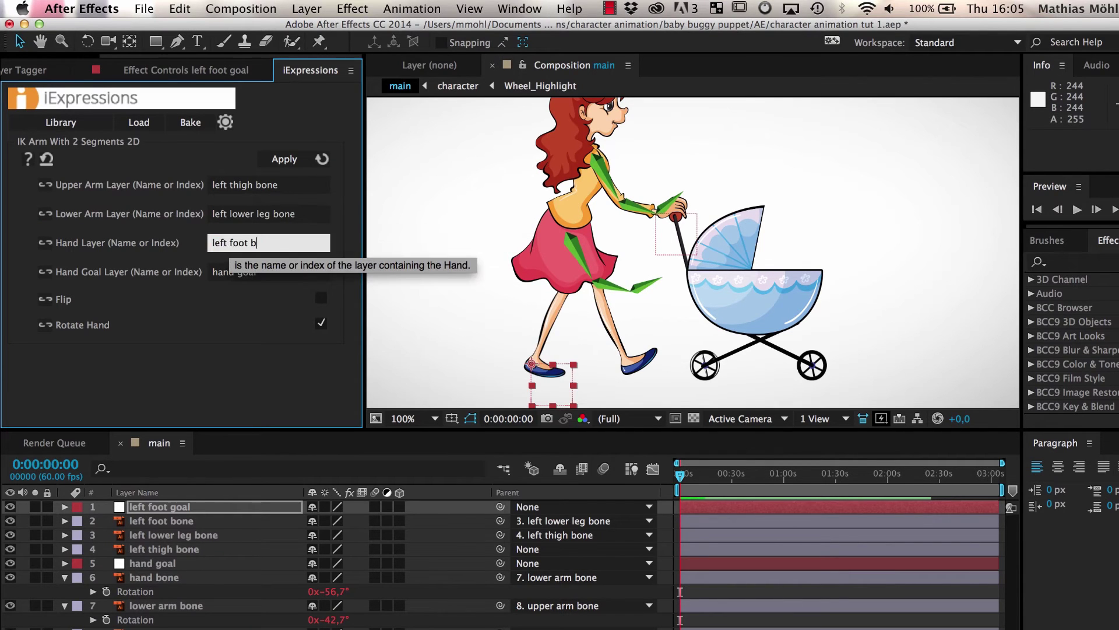
{"action": "type", "text": "one"}
{"action": "key", "text": "Tab"}
{"action": "type", "text": "left foot goal"}
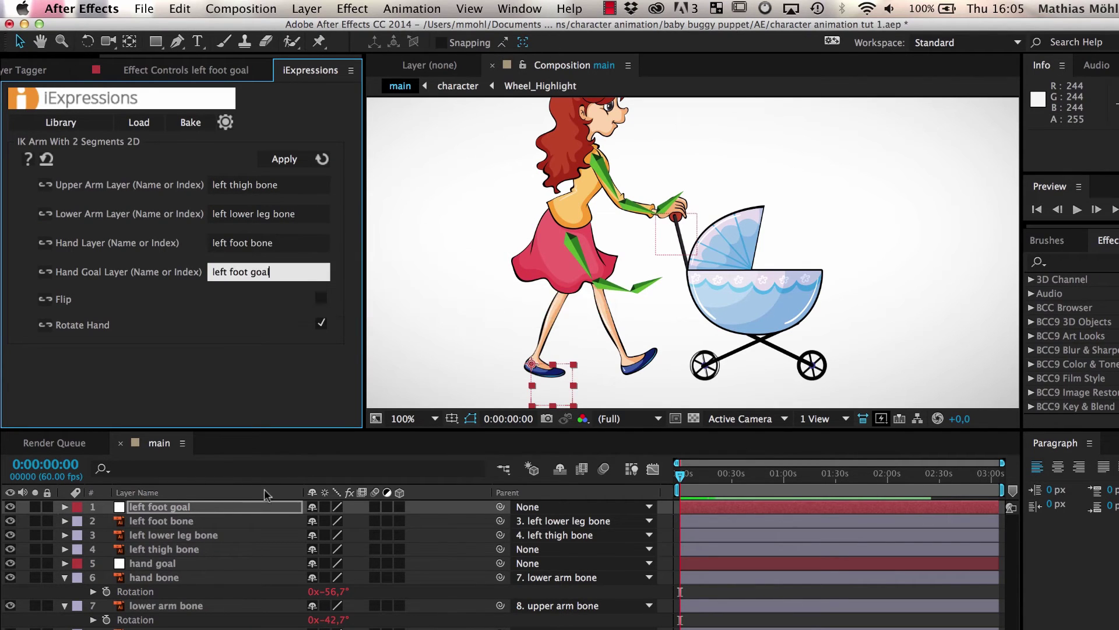
{"action": "left_click", "coordinate": [174, 520]}
{"action": "left_click", "coordinate": [175, 548], "text": "shift"}
{"action": "left_click", "coordinate": [286, 159]}
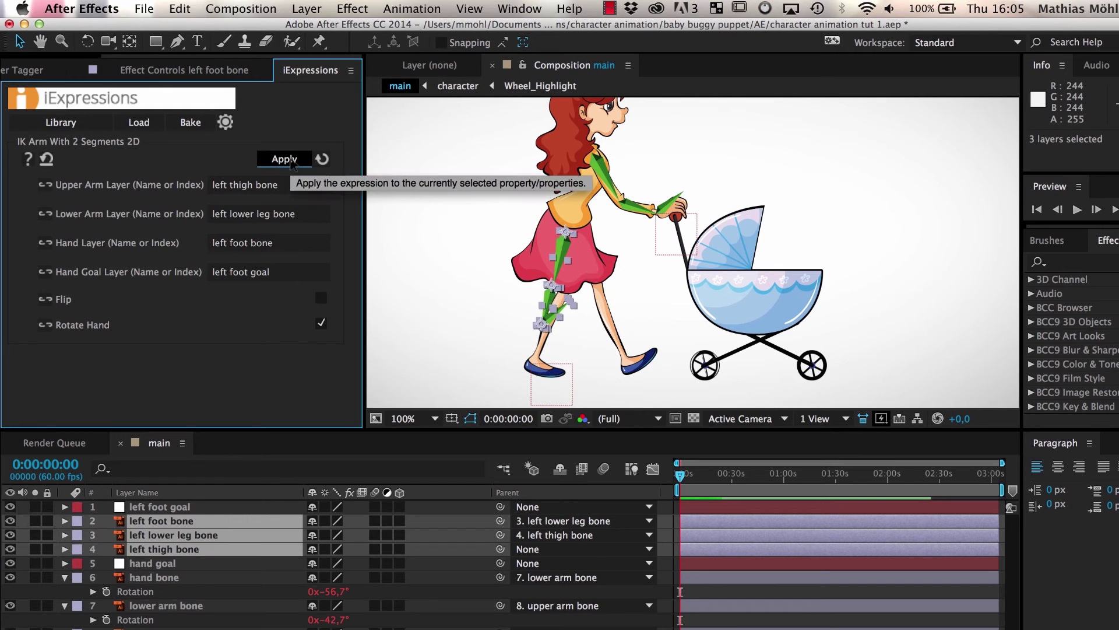
- Flip the knee bend direction, reapply the IK to the leg bones, and test with the foot goal
{"action": "left_click_drag", "start_coordinate": [530, 402], "coordinate": [557, 306]}
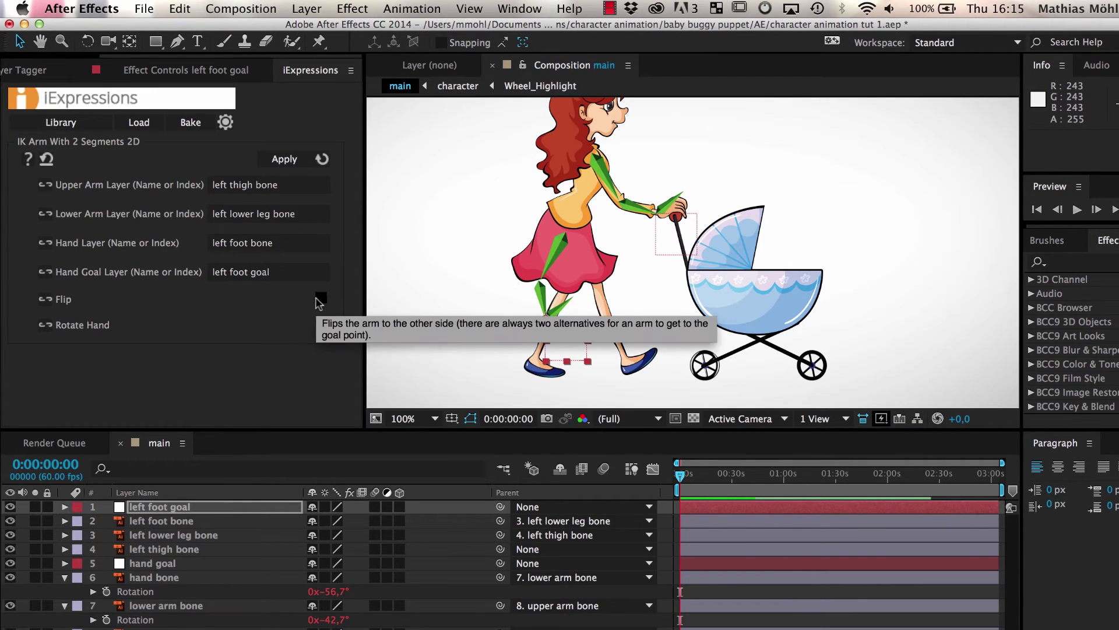
{"action": "left_click", "coordinate": [321, 301]}
{"action": "left_click", "coordinate": [170, 521]}
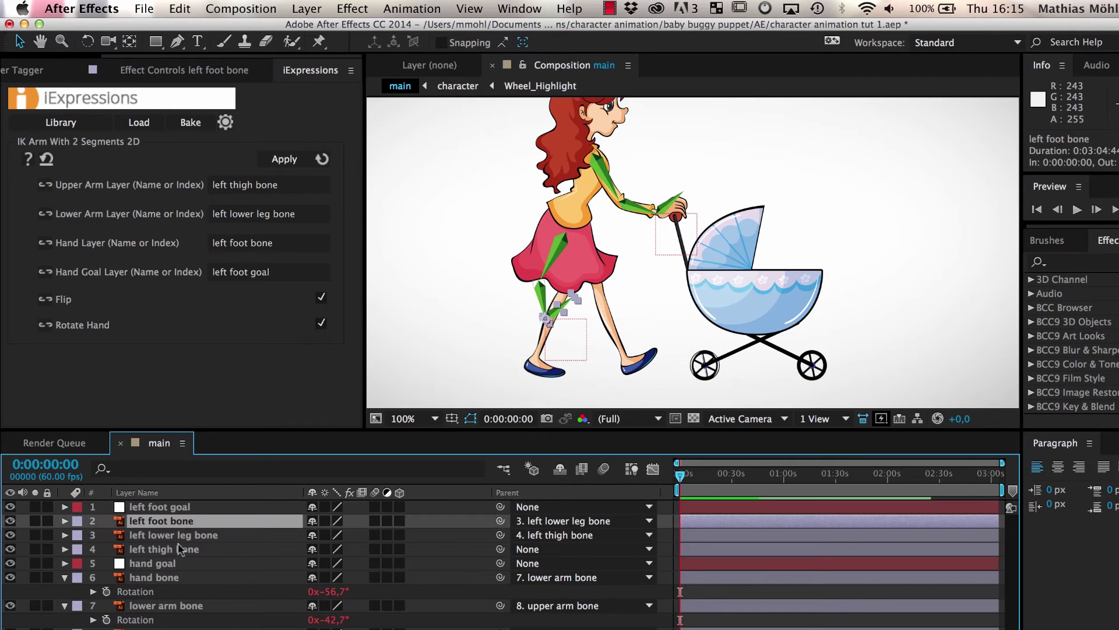
{"action": "left_click", "coordinate": [175, 549], "text": "shift"}
{"action": "left_click", "coordinate": [286, 161]}
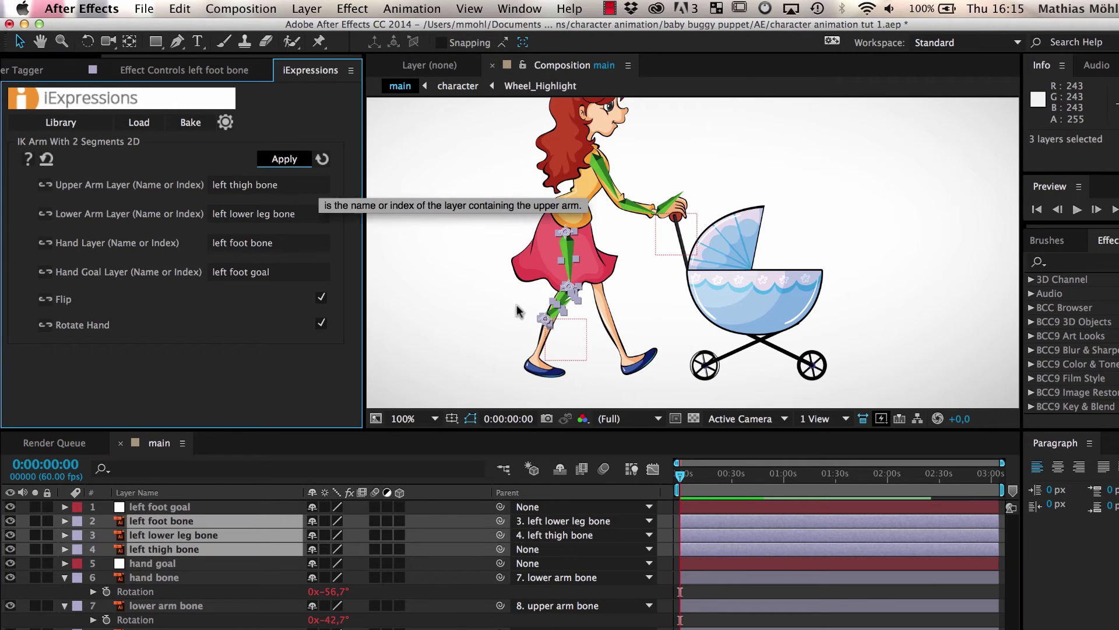
{"action": "left_click_drag", "start_coordinate": [548, 322], "coordinate": [615, 308]}
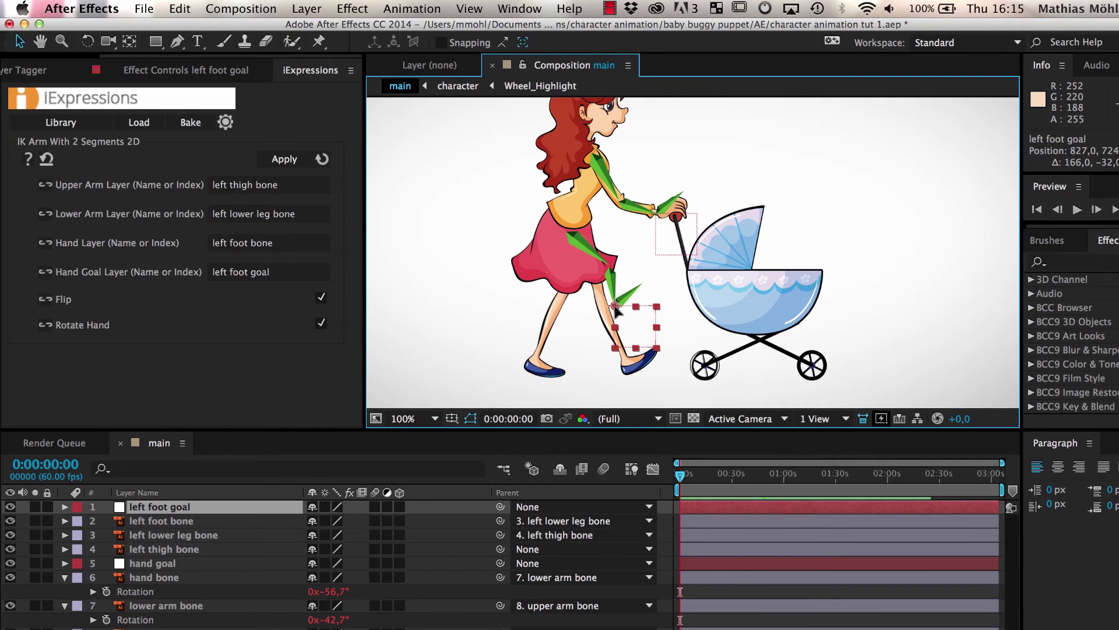
- Scale the thigh to 50% and lower leg to 107.3%, place the foot goal on the foot, and rotate the foot bone
{"action": "left_click", "coordinate": [185, 520]}
{"action": "key", "text": "r"}
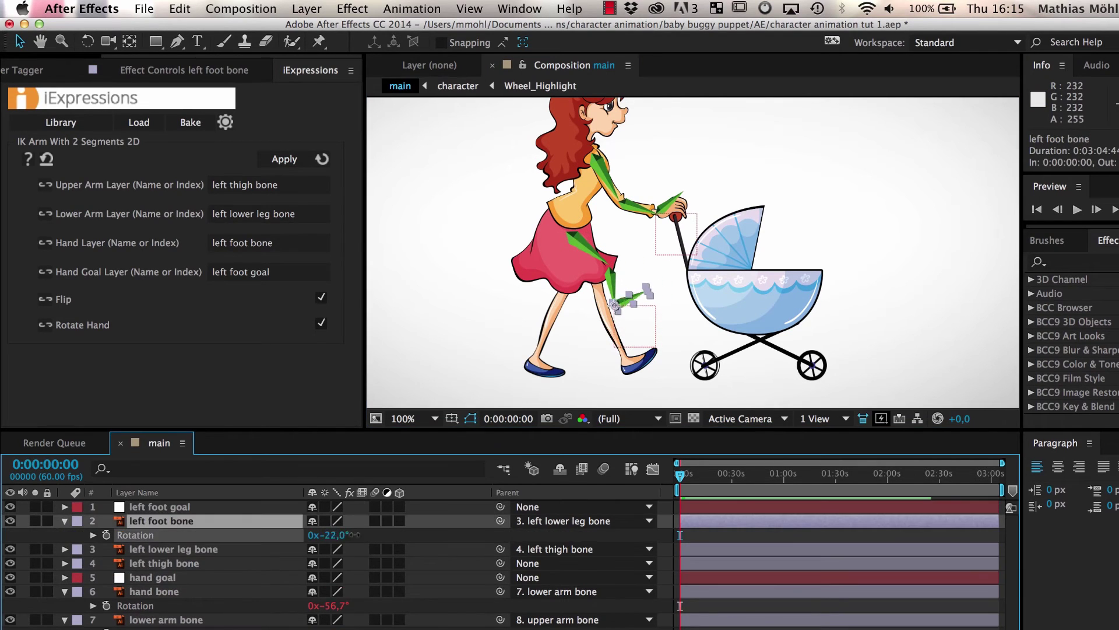
{"action": "left_click", "coordinate": [158, 506]}
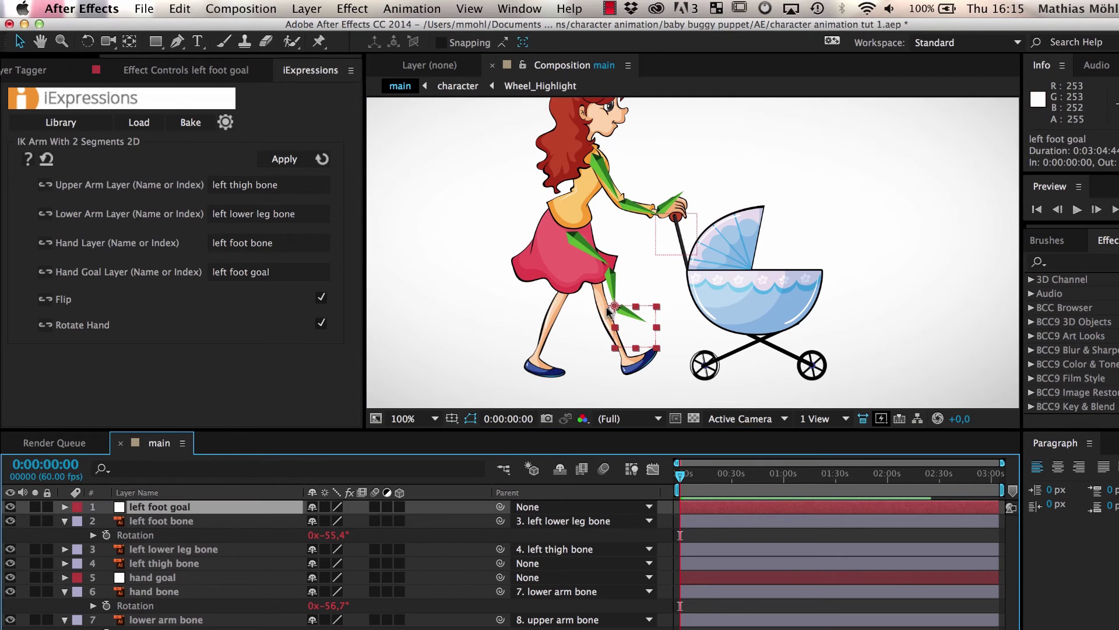
{"action": "left_click_drag", "start_coordinate": [608, 309], "coordinate": [585, 326]}
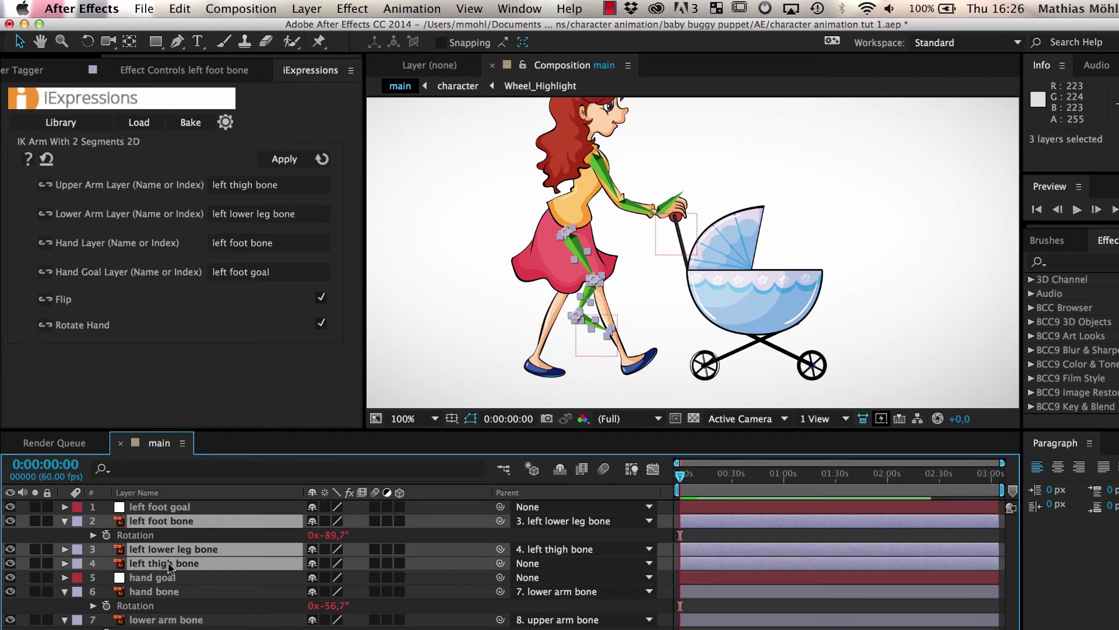
{"action": "left_click", "coordinate": [215, 551]}
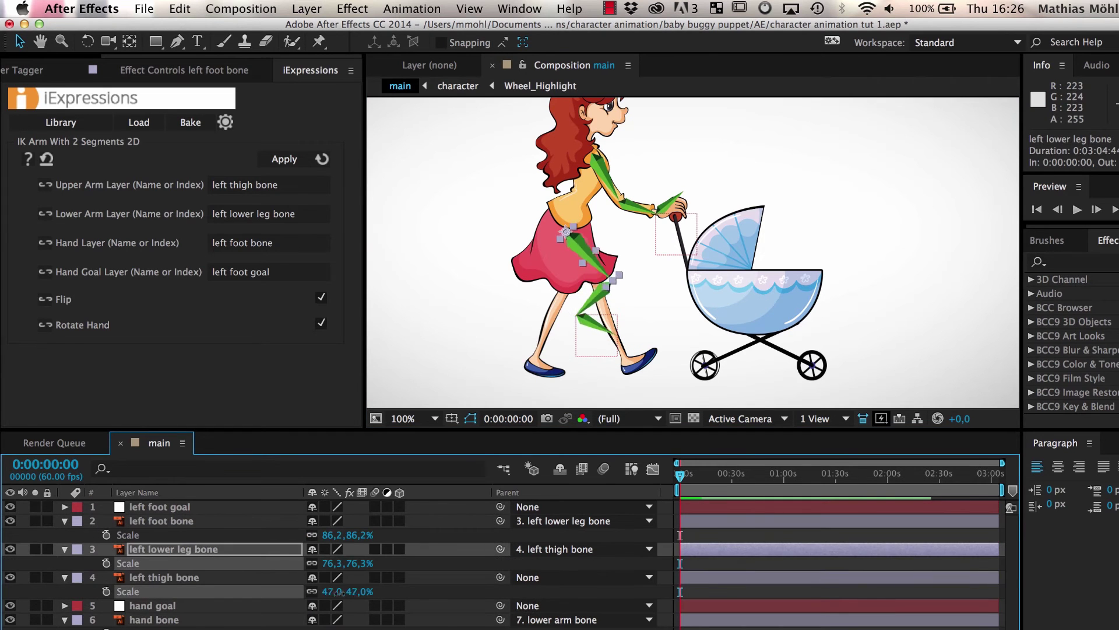
{"action": "left_click_drag", "start_coordinate": [339, 591], "coordinate": [329, 537]}
{"action": "left_click_drag", "start_coordinate": [585, 327], "coordinate": [532, 358]}
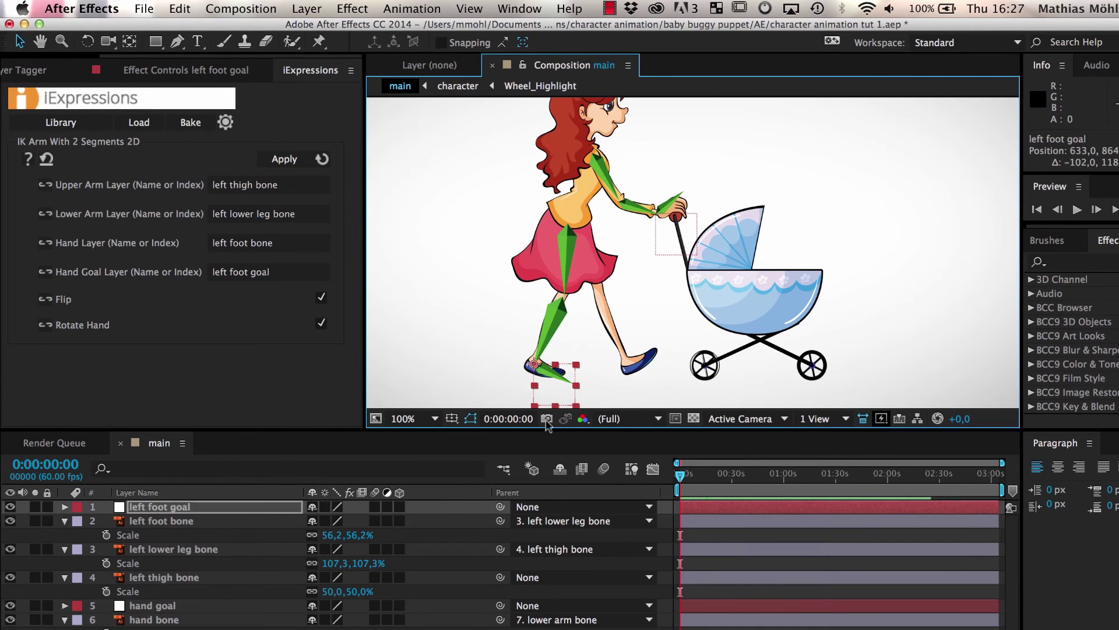
{"action": "left_click", "coordinate": [175, 523]}
{"action": "left_click_drag", "start_coordinate": [329, 535], "coordinate": [330, 534]}
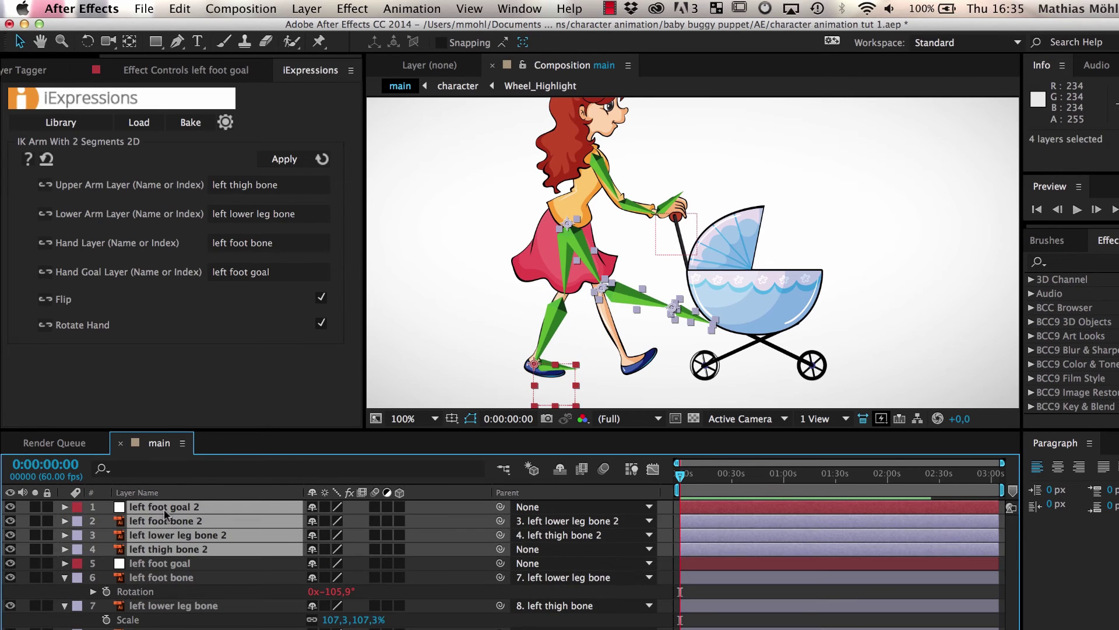
- Rename the duplicated foot layers to 'right foot goal' and 'right foot bone'
{"action": "left_click", "coordinate": [162, 509]}
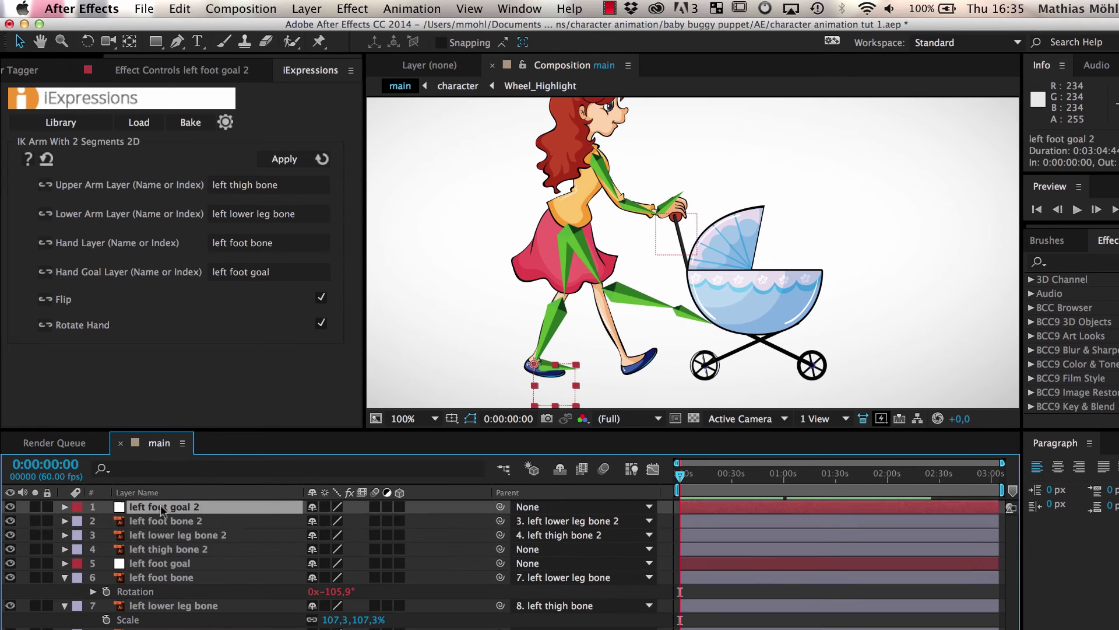
{"action": "key", "text": "Return"}
{"action": "type", "text": "right foot goal"}
{"action": "key", "text": "Return"}
{"action": "left_click", "coordinate": [155, 521]}
{"action": "key", "text": "Return"}
{"action": "type", "text": "right foot bone"}
{"action": "key", "text": "Return"}
- Rename the duplicated leg layers to 'right lower leg bone' and 'right thigh bone'
{"action": "left_click", "coordinate": [146, 534]}
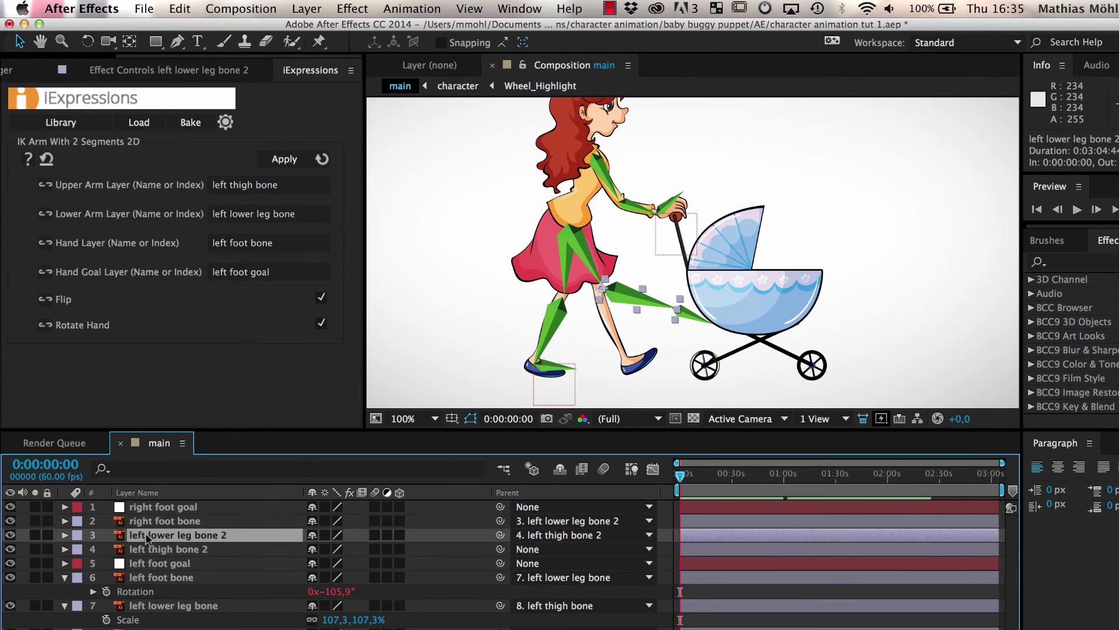
{"action": "key", "text": "Return"}
{"action": "type", "text": "right lower leg bone"}
{"action": "key", "text": "Return"}
{"action": "left_click", "coordinate": [152, 548]}
{"action": "key", "text": "Return"}
{"action": "type", "text": "right thigh bone"}
{"action": "key", "text": "Return"}
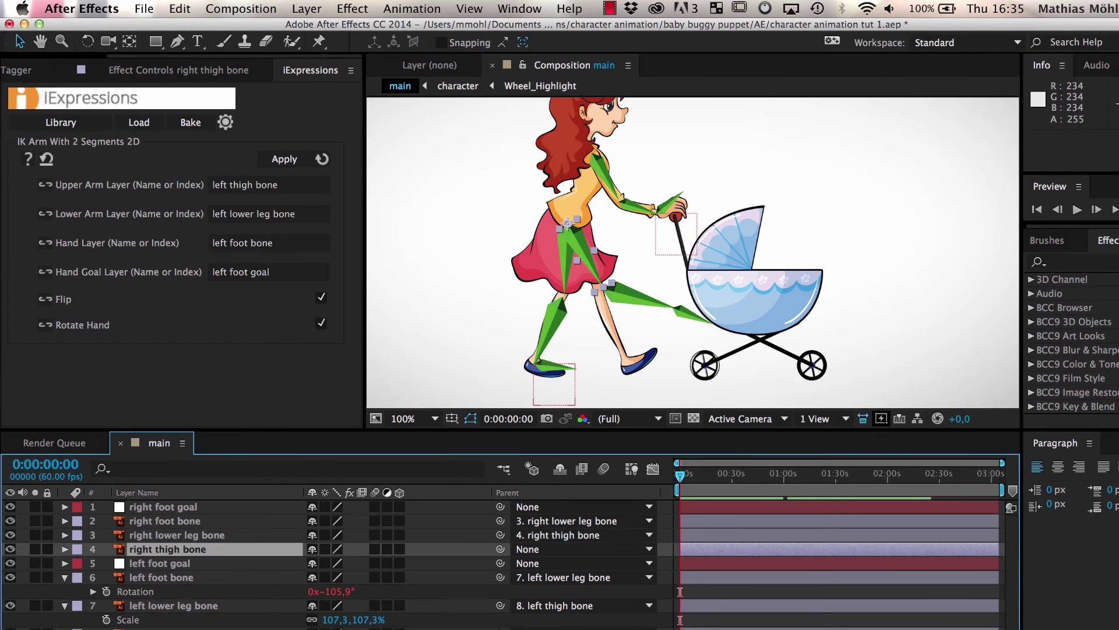
- Switch the four iExpressions layer fields from left to right and apply the right-leg IK
{"action": "double_click", "coordinate": [219, 185]}
{"action": "type", "text": "right"}
{"action": "double_click", "coordinate": [219, 214]}
{"action": "type", "text": "right"}
{"action": "double_click", "coordinate": [220, 243]}
{"action": "type", "text": "right"}
{"action": "double_click", "coordinate": [222, 272]}
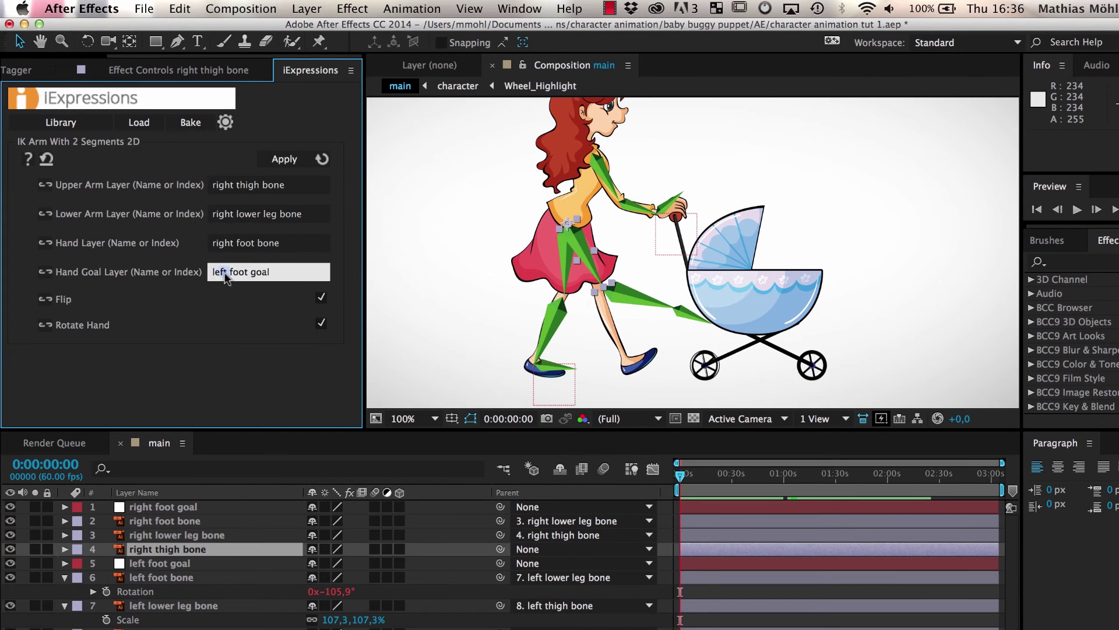
{"action": "type", "text": "right"}
{"action": "left_click", "coordinate": [163, 507], "text": "shift"}
- Drag the right foot goal onto the character's right foot
{"action": "left_click", "coordinate": [285, 159]}
{"action": "left_click_drag", "start_coordinate": [542, 369], "coordinate": [636, 359]}
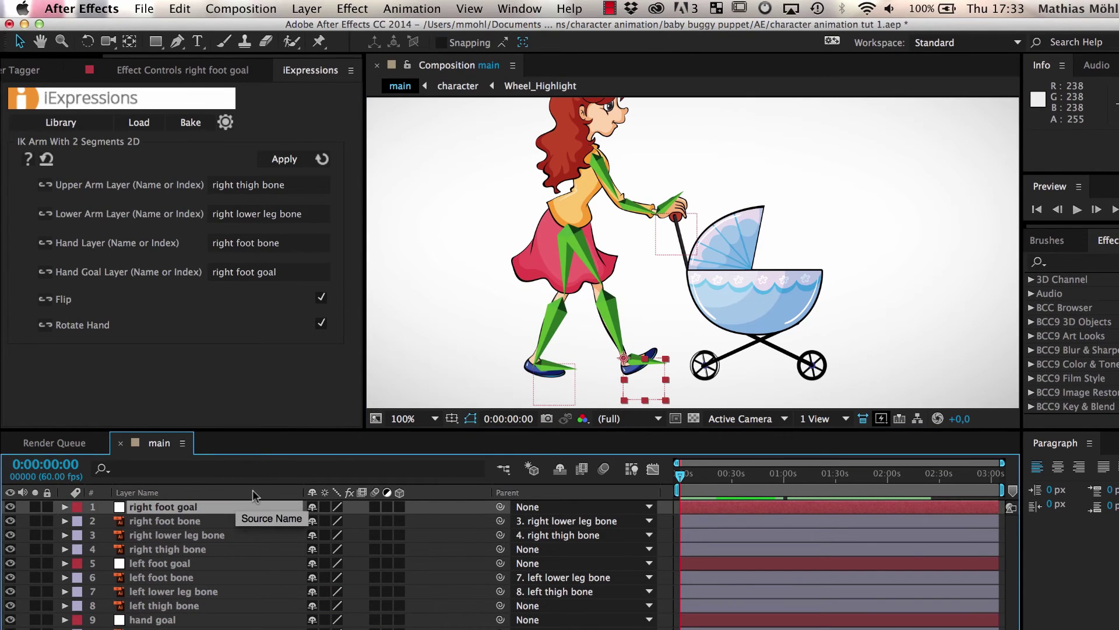
{"action": "mouse_move", "coordinate": [625, 361]}
{"action": "left_mouse_down"}
{"action": "mouse_move", "coordinate": [670, 357]}
{"action": "mouse_move", "coordinate": [636, 348]}
{"action": "mouse_move", "coordinate": [627, 389]}
{"action": "mouse_move", "coordinate": [636, 378]}
{"action": "mouse_move", "coordinate": [622, 361]}
{"action": "left_mouse_up"}
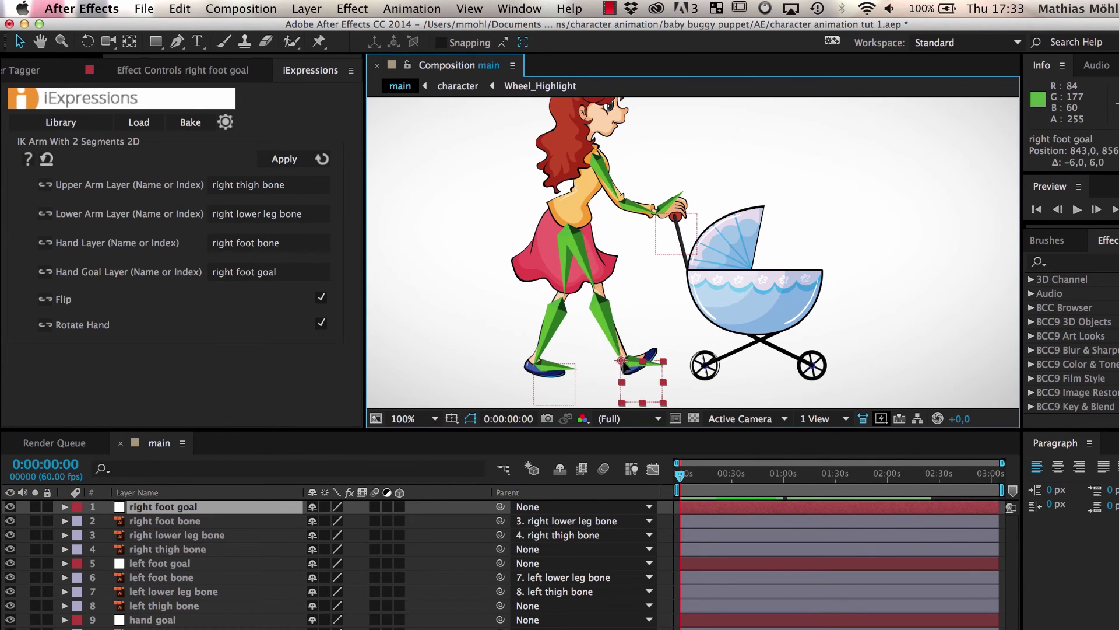
{"action": "key", "text": "Return"}
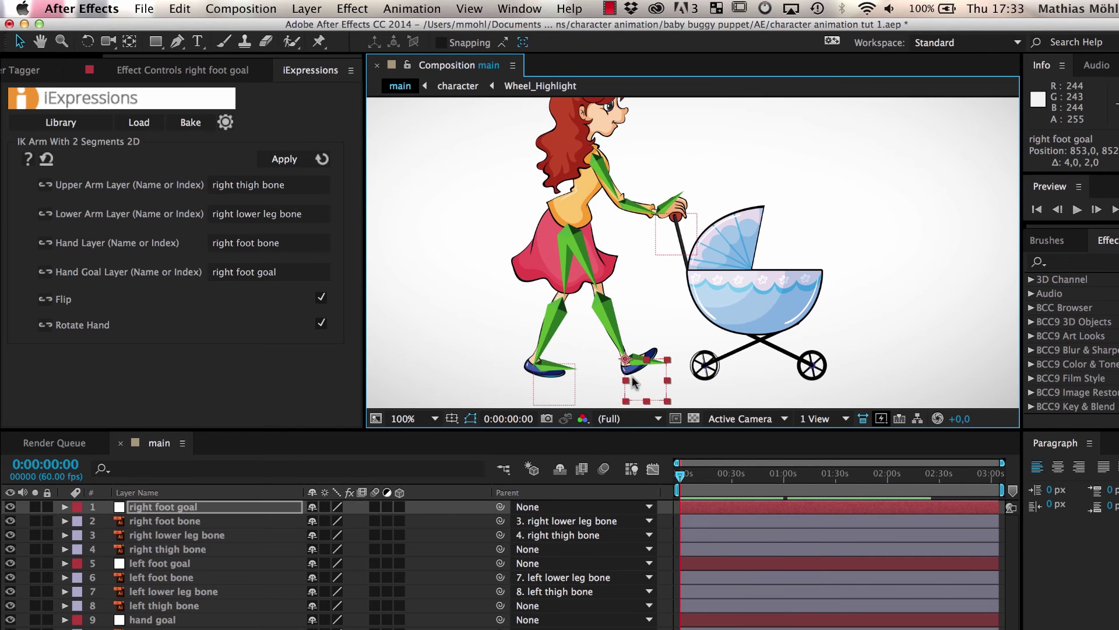
- Add a null object named body and place it at the character's waist
{"action": "left_click", "coordinate": [307, 9]}
{"action": "mouse_move", "coordinate": [308, 30]}
{"action": "left_click", "coordinate": [562, 94]}
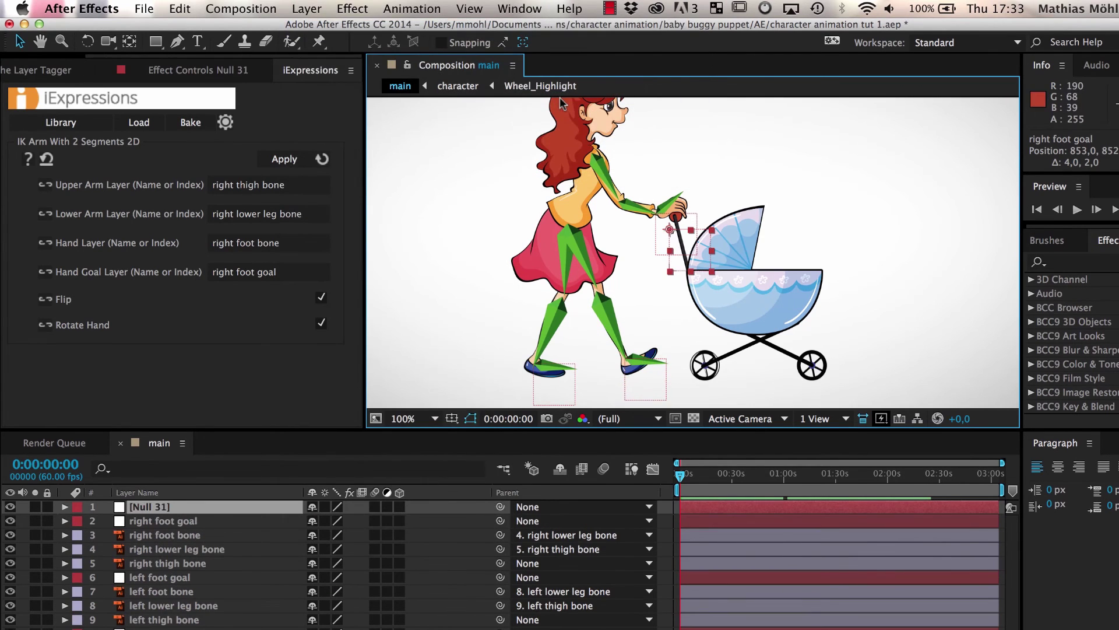
{"action": "left_click", "coordinate": [198, 507]}
{"action": "key", "text": "Return"}
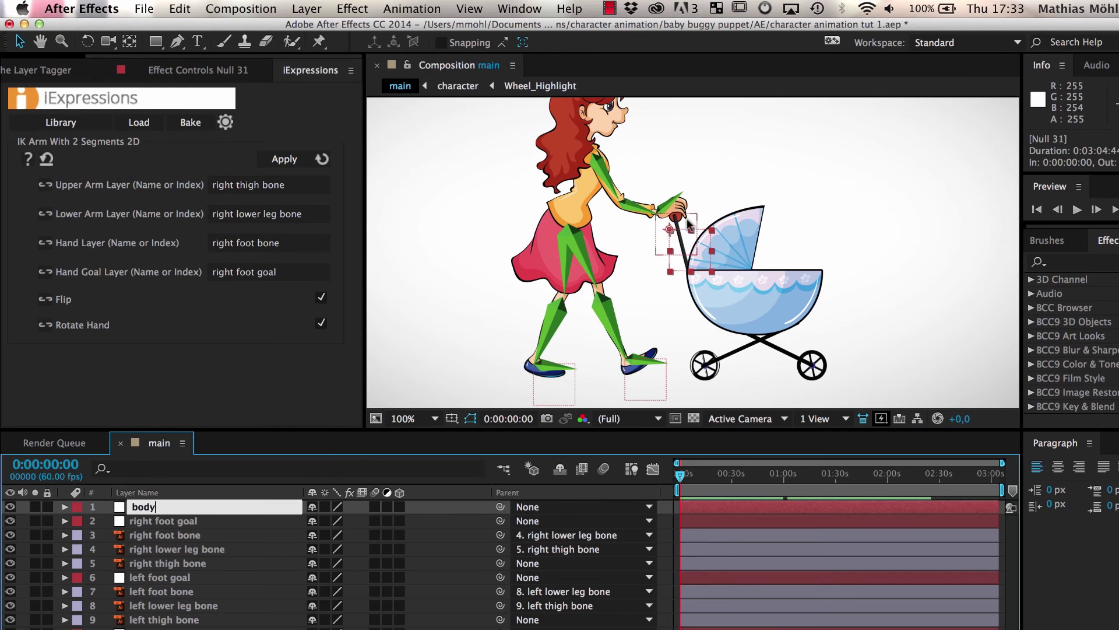
{"action": "left_click_drag", "start_coordinate": [673, 235], "coordinate": [569, 212]}
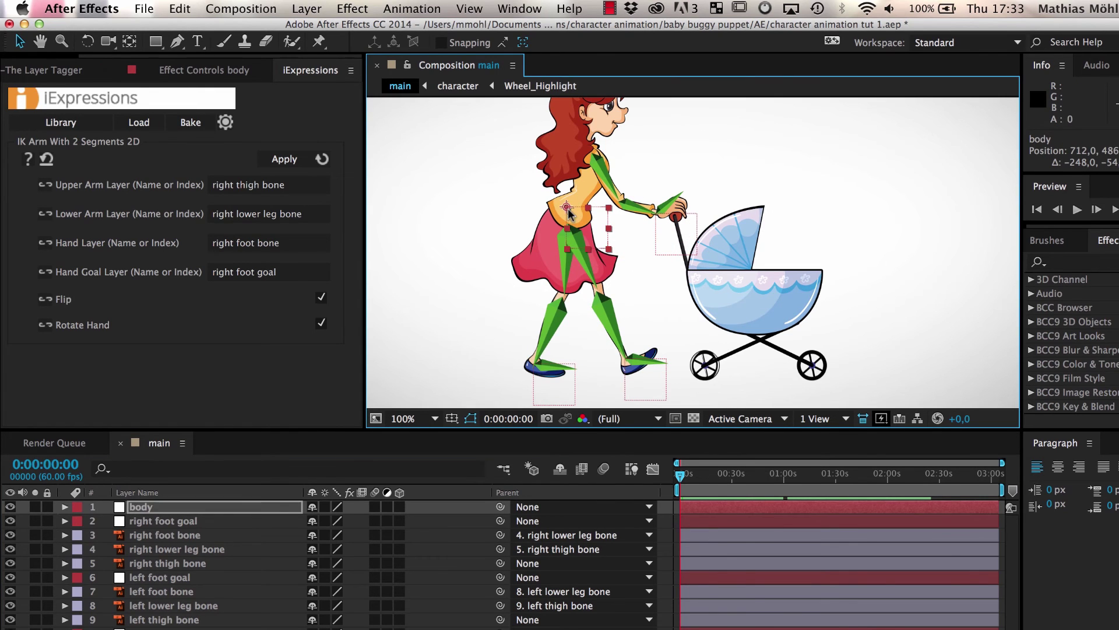
{"action": "left_click", "coordinate": [606, 182]}
- Parent both thigh bones to the body null and drag body to confirm the legs follow
{"action": "left_click", "coordinate": [588, 263]}
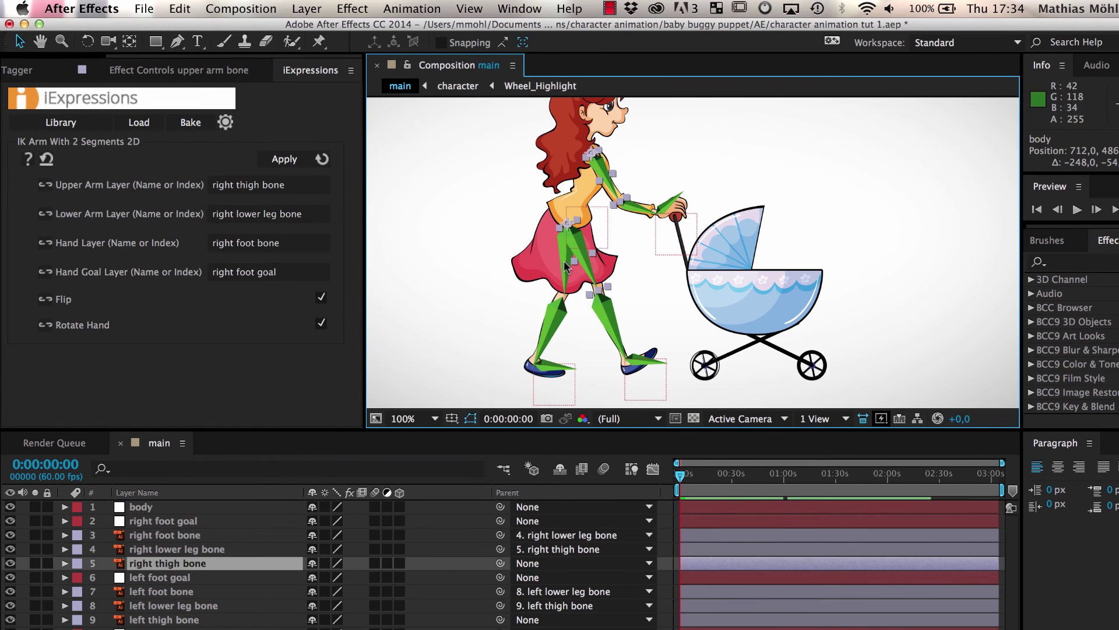
{"action": "left_click", "coordinate": [567, 279], "text": "shift"}
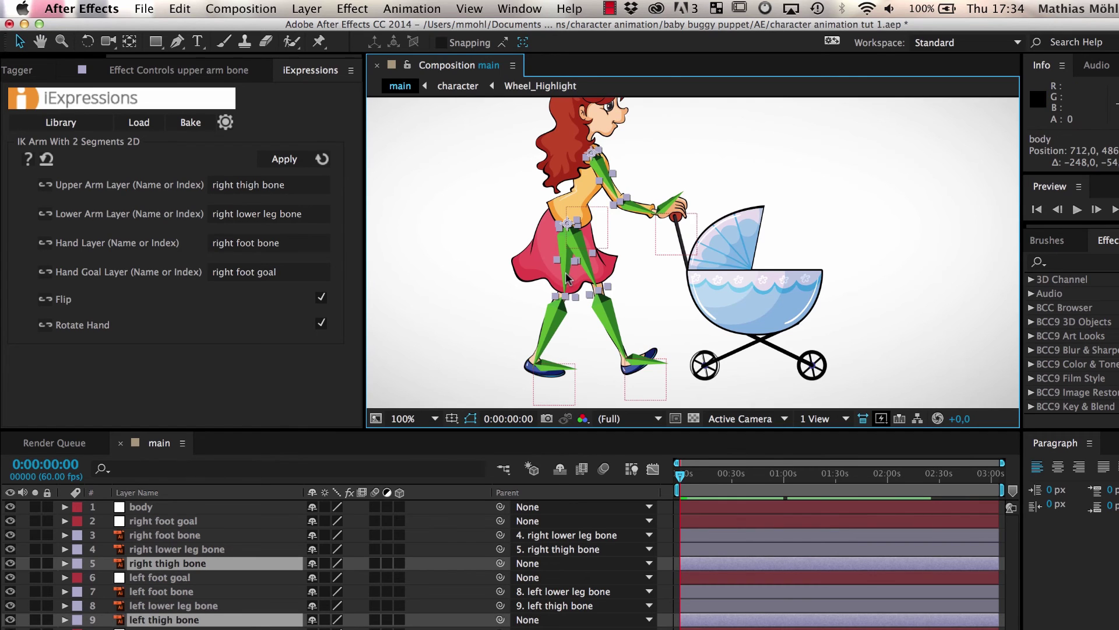
{"action": "left_click_drag", "start_coordinate": [501, 563], "coordinate": [256, 513]}
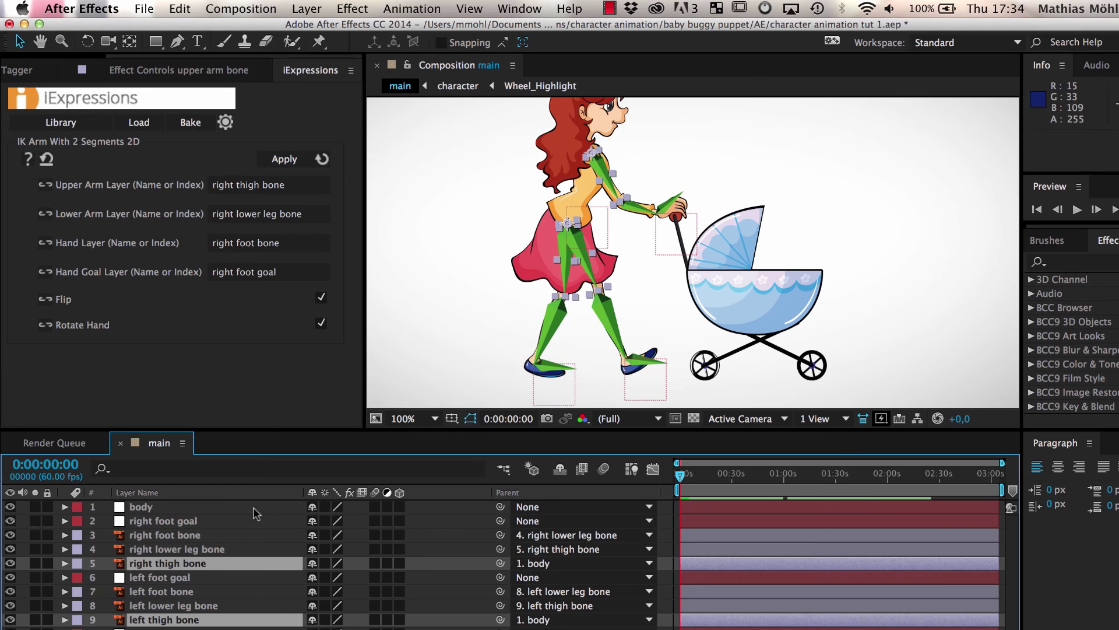
{"action": "left_click", "coordinate": [598, 214]}
{"action": "left_click_drag", "start_coordinate": [563, 207], "coordinate": [570, 235]}
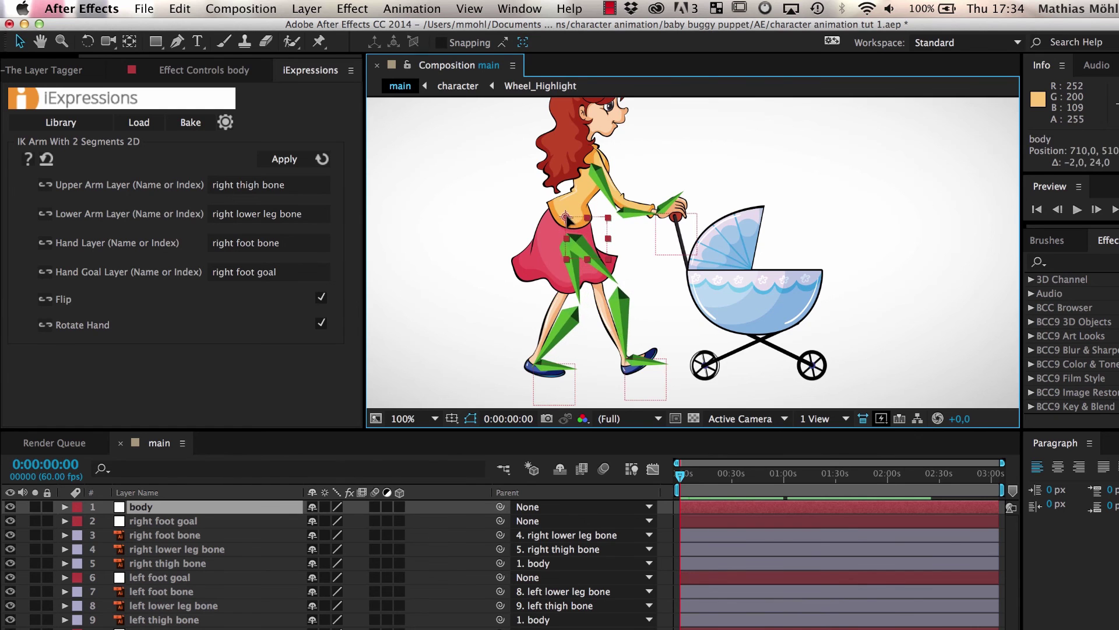
- Parent the hand goal to the body null and move the body to test the arm
{"action": "left_click", "coordinate": [657, 216]}
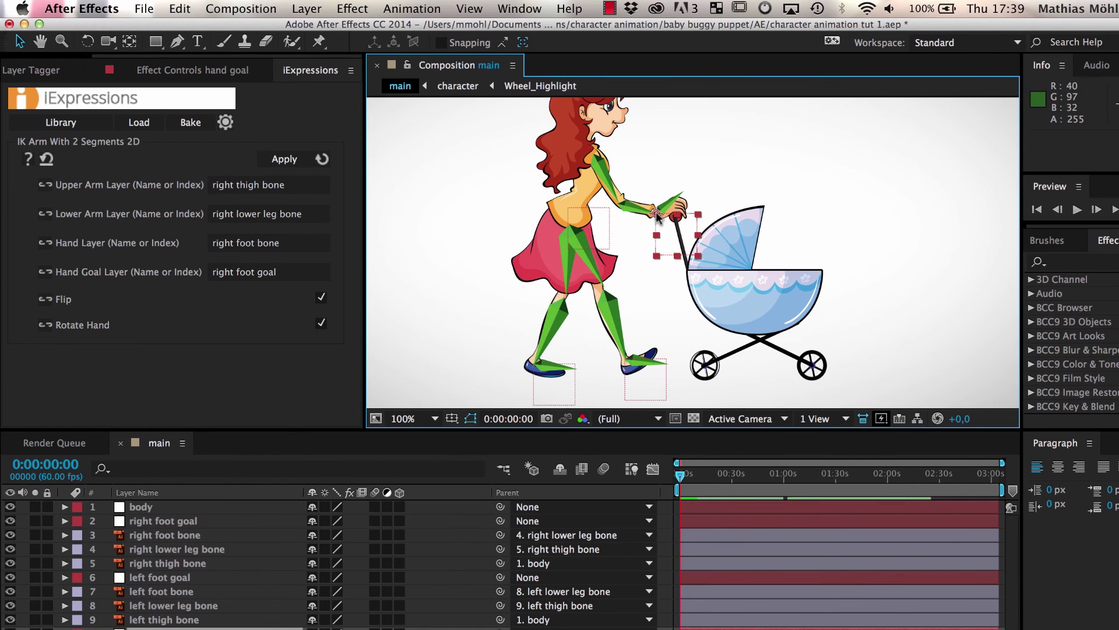
{"action": "left_click_drag", "start_coordinate": [657, 216], "coordinate": [661, 219]}
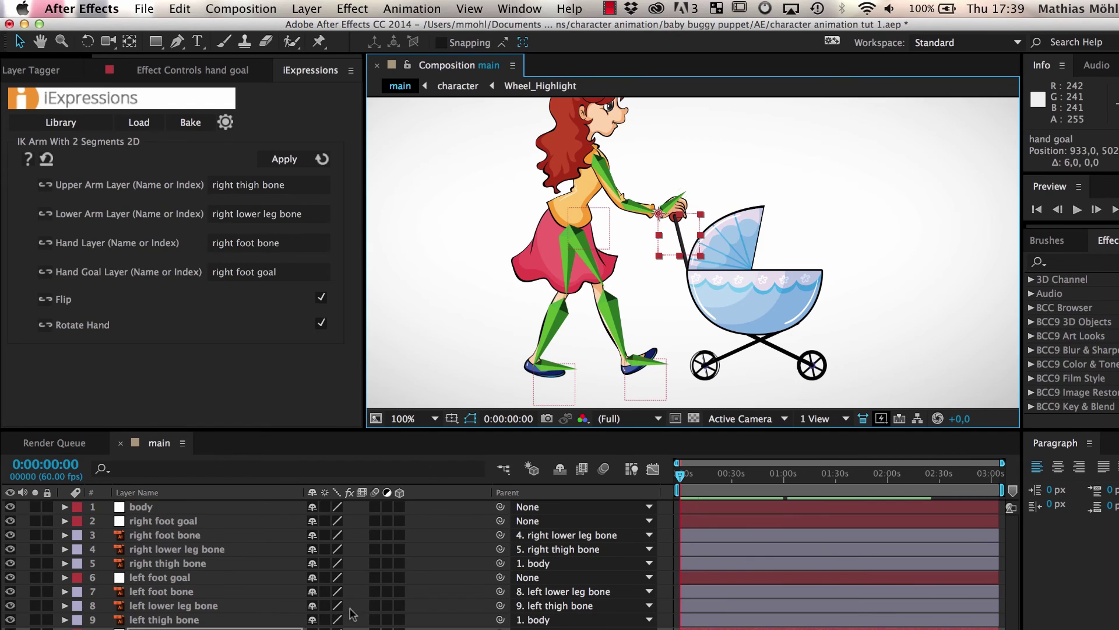
{"action": "scroll", "coordinate": [352, 614], "scroll_direction": "down", "scroll_amount": 1}
{"action": "left_click", "coordinate": [274, 617]}
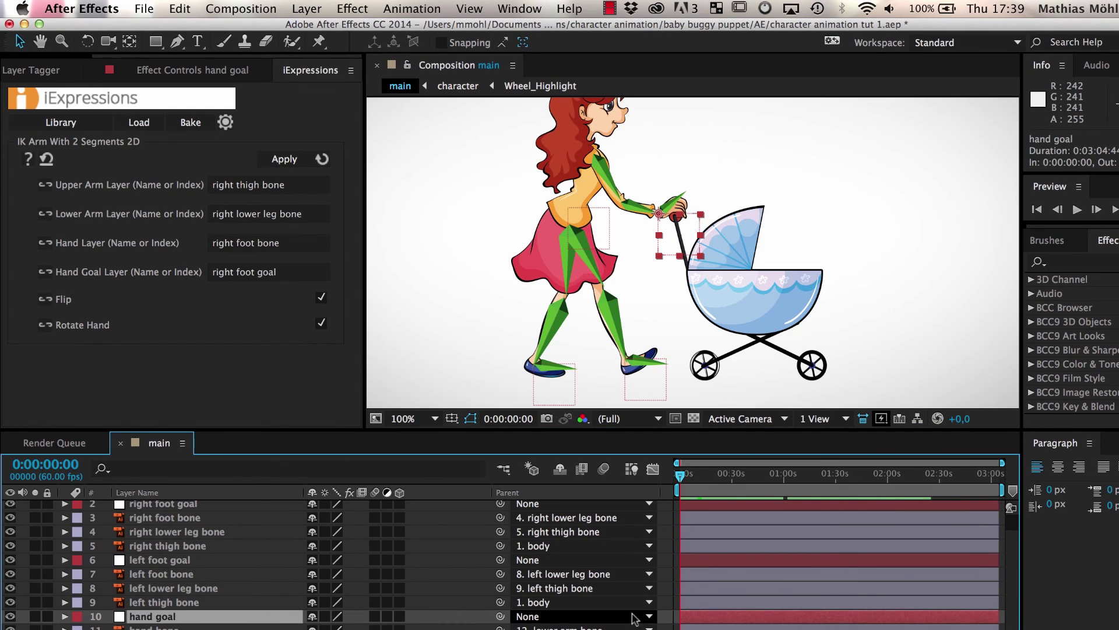
{"action": "left_click_drag", "start_coordinate": [499, 622], "coordinate": [163, 510]}
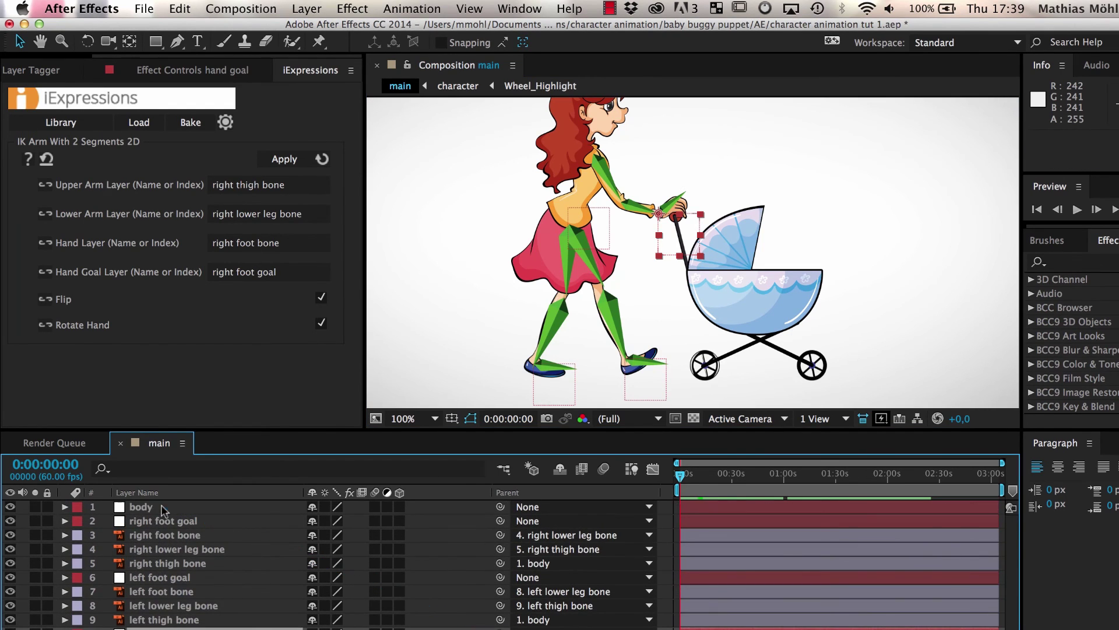
{"action": "mouse_move", "coordinate": [583, 215]}
{"action": "left_mouse_down"}
{"action": "mouse_move", "coordinate": [571, 230]}
{"action": "mouse_move", "coordinate": [566, 210]}
{"action": "left_mouse_up"}
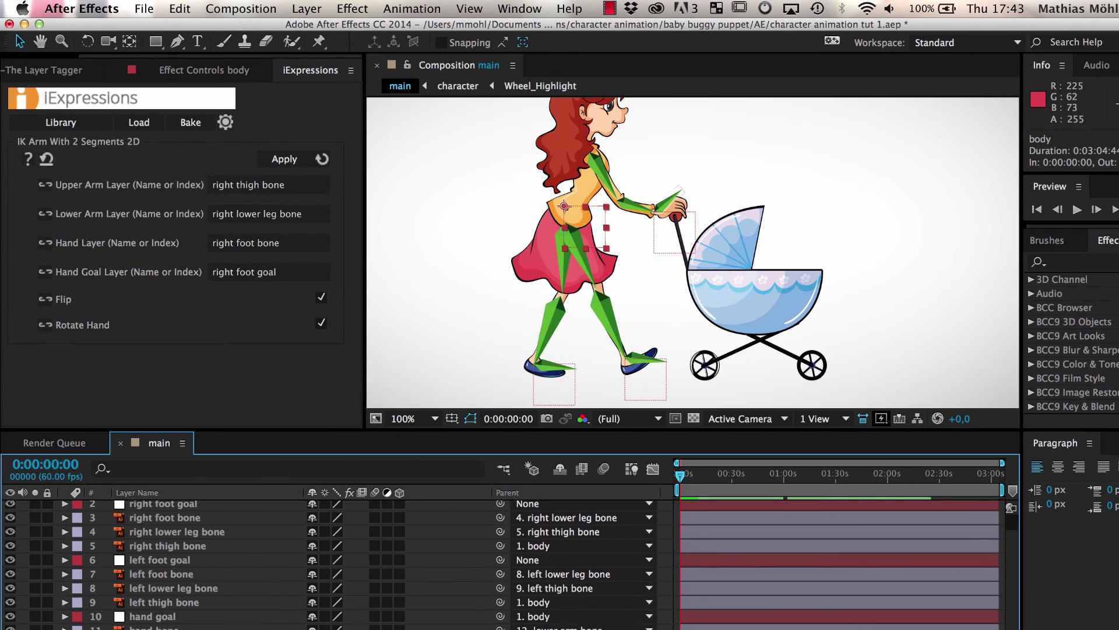
- Set the hand goal's parent back to None, re-seat it on the buggy handle, and test the right foot goal
{"action": "left_click", "coordinate": [173, 619]}
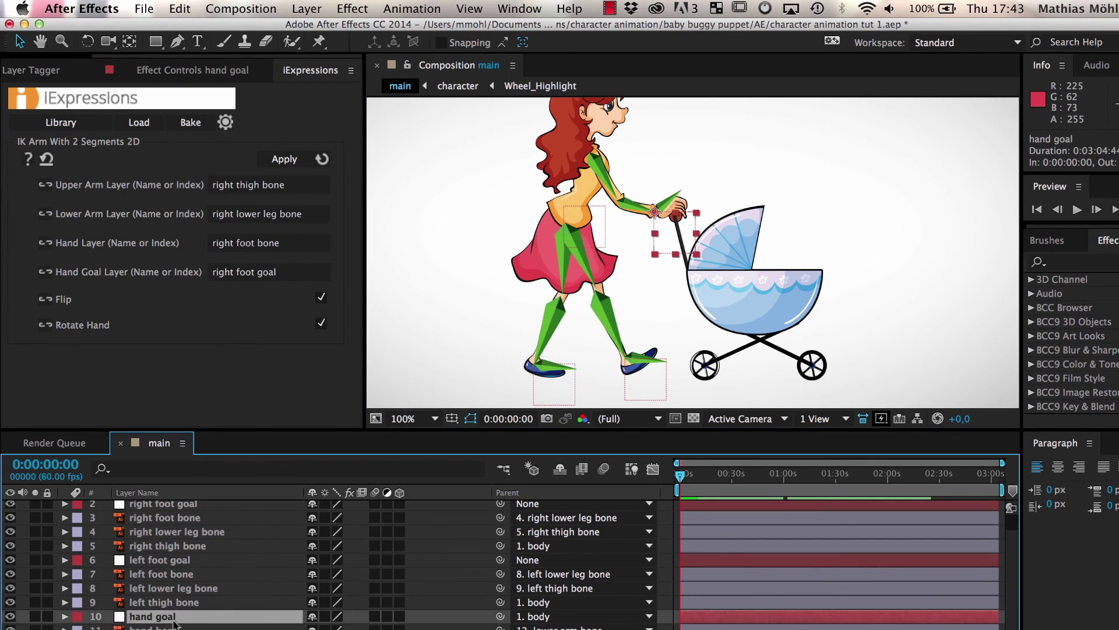
{"action": "left_click", "coordinate": [593, 620]}
{"action": "left_click", "coordinate": [555, 449]}
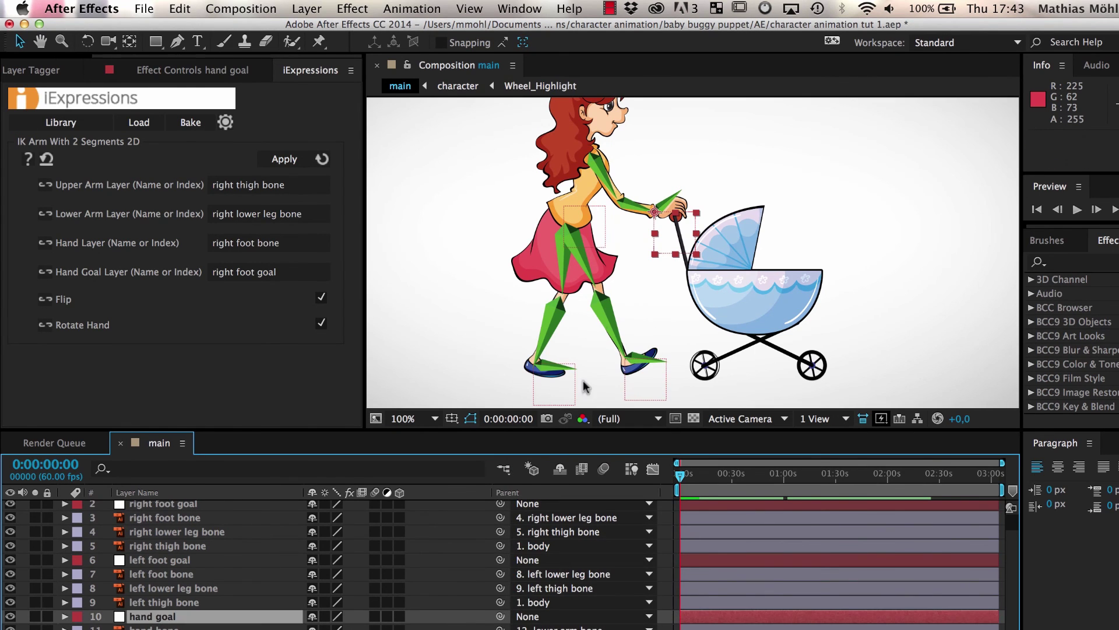
{"action": "left_click_drag", "start_coordinate": [651, 236], "coordinate": [648, 231]}
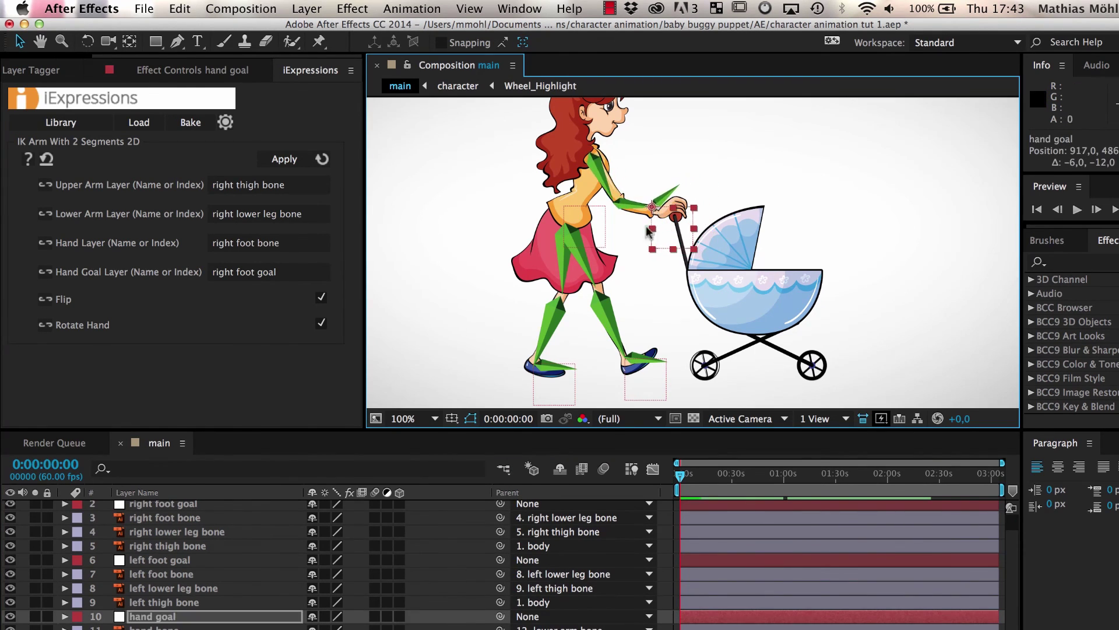
{"action": "mouse_move", "coordinate": [624, 355]}
{"action": "left_mouse_down"}
{"action": "mouse_move", "coordinate": [609, 376]}
{"action": "mouse_move", "coordinate": [594, 373]}
{"action": "mouse_move", "coordinate": [623, 358]}
{"action": "left_mouse_up"}
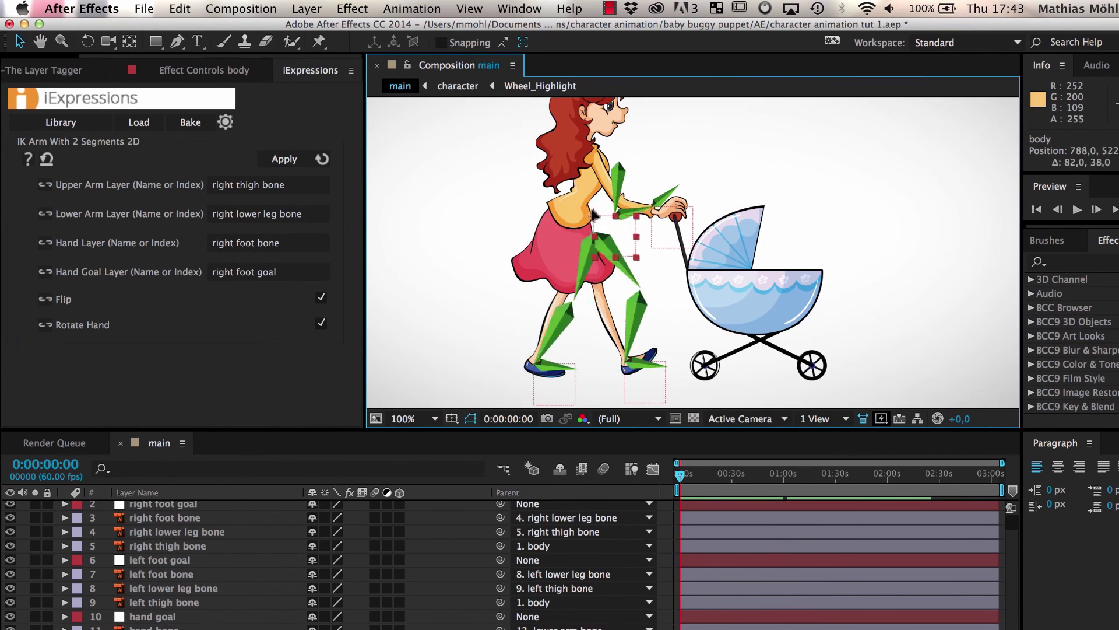